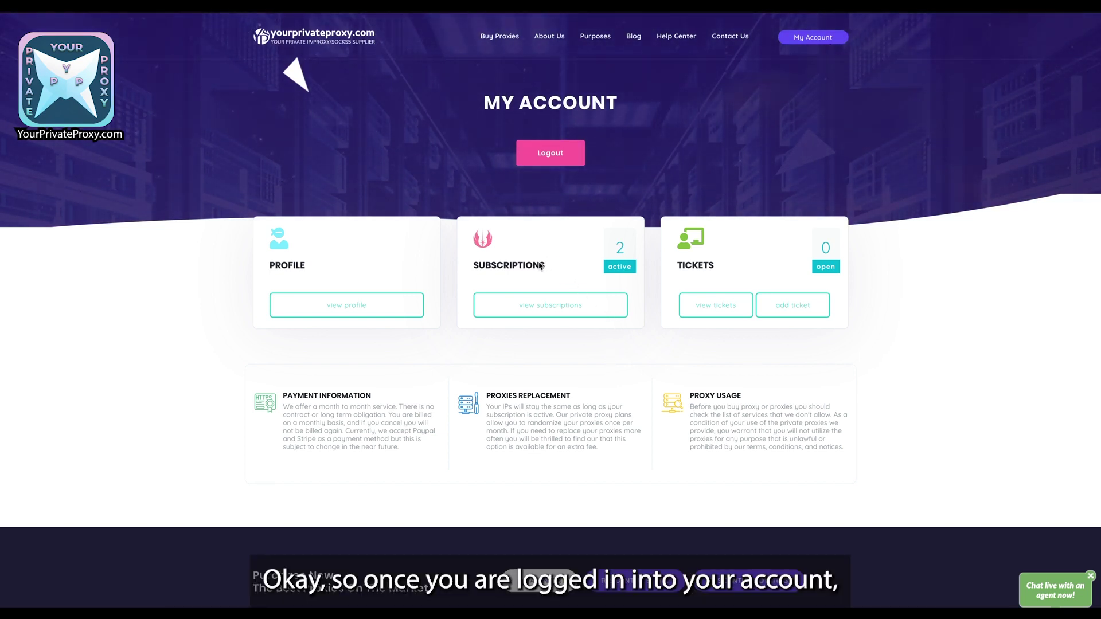
# - Show the active subscriptions table and highlight the Residential Order's 1.97 GB of traffic
pyautogui.click(562, 310)
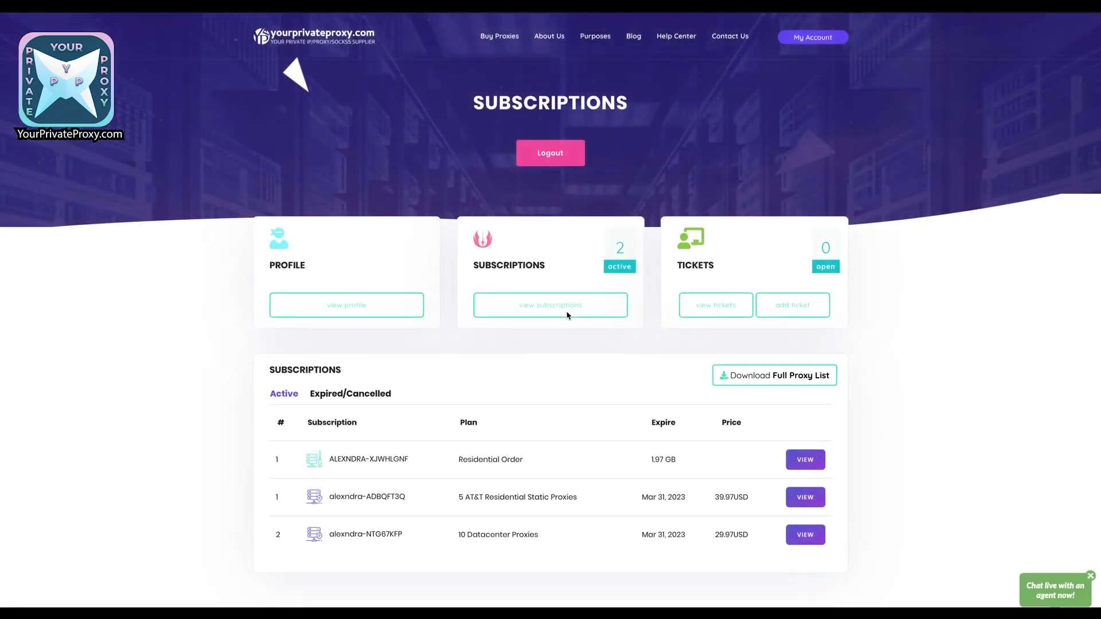
pyautogui.scroll(-2, 567, 315)
pyautogui.moveTo(462, 354); pyautogui.dragTo(651, 348)
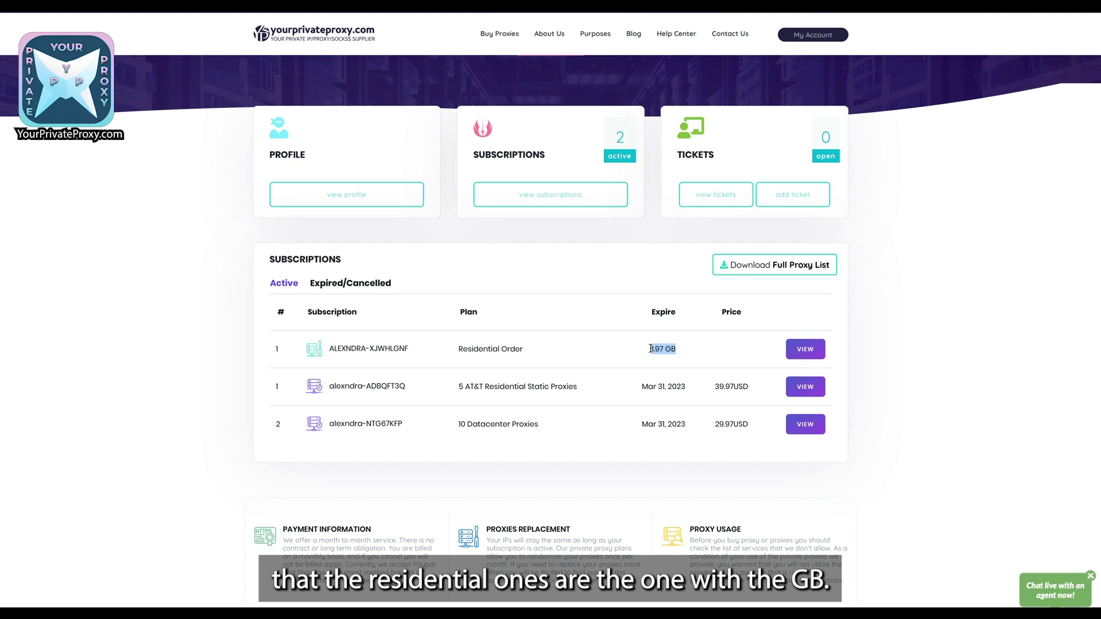
pyautogui.click(651, 349)
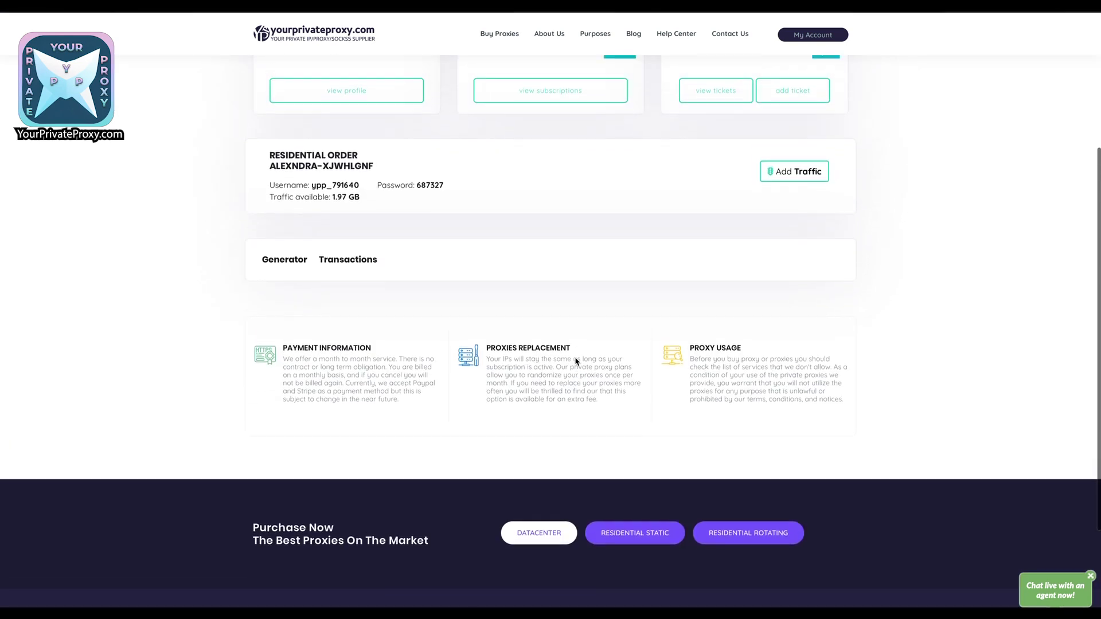
# - Open the Residential Order's Generator form and highlight its 1.97 GB of available traffic
pyautogui.scroll(2, 575, 361)
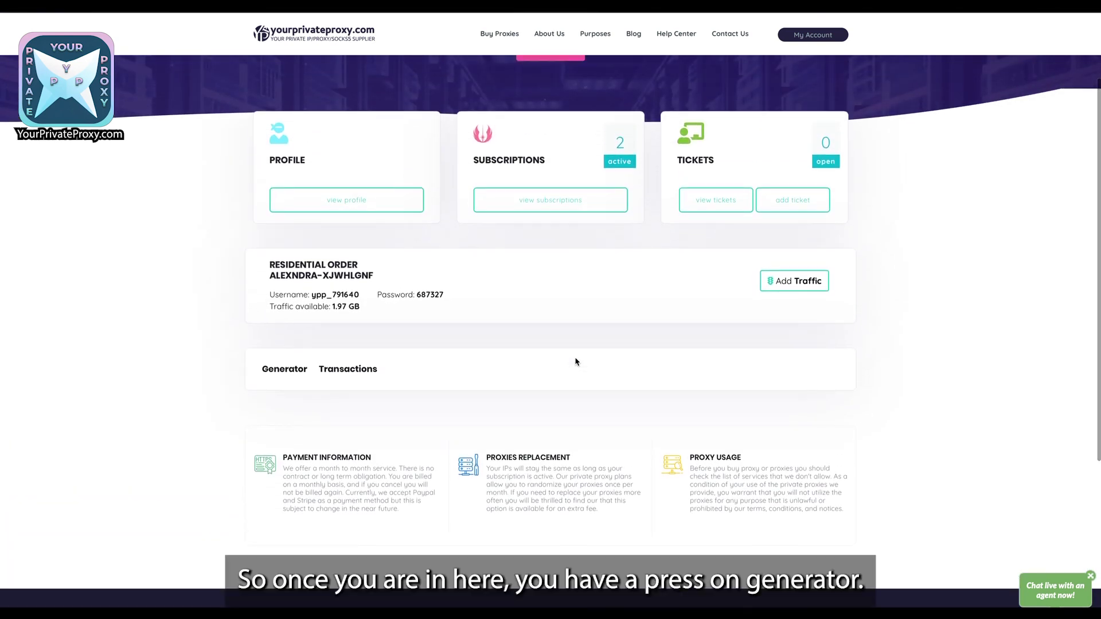
pyautogui.scroll(1, 575, 362)
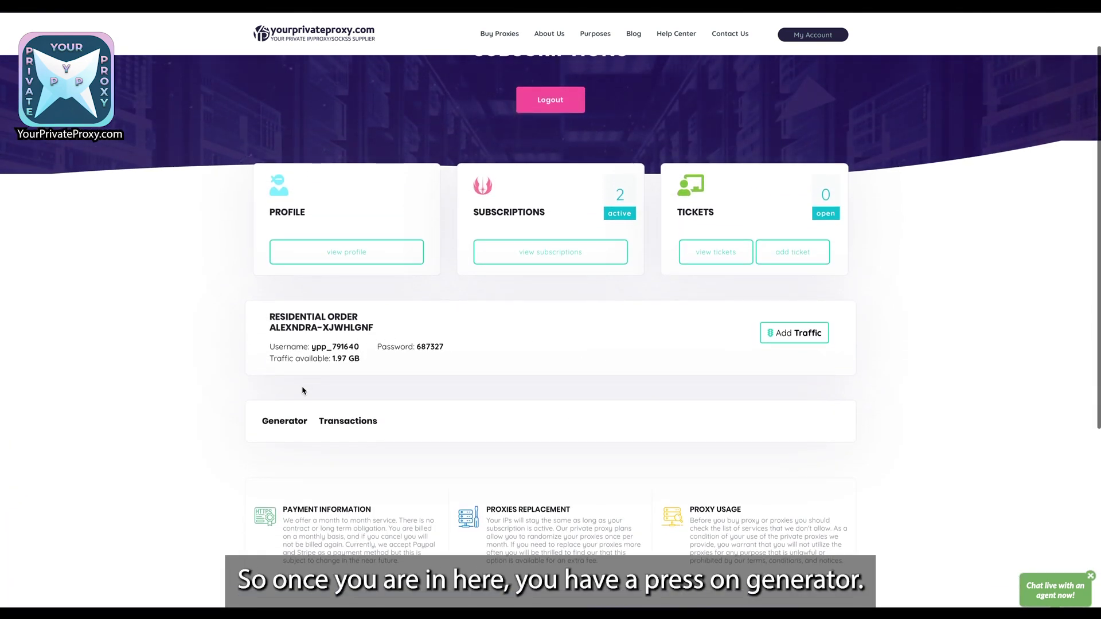
pyautogui.click(293, 425)
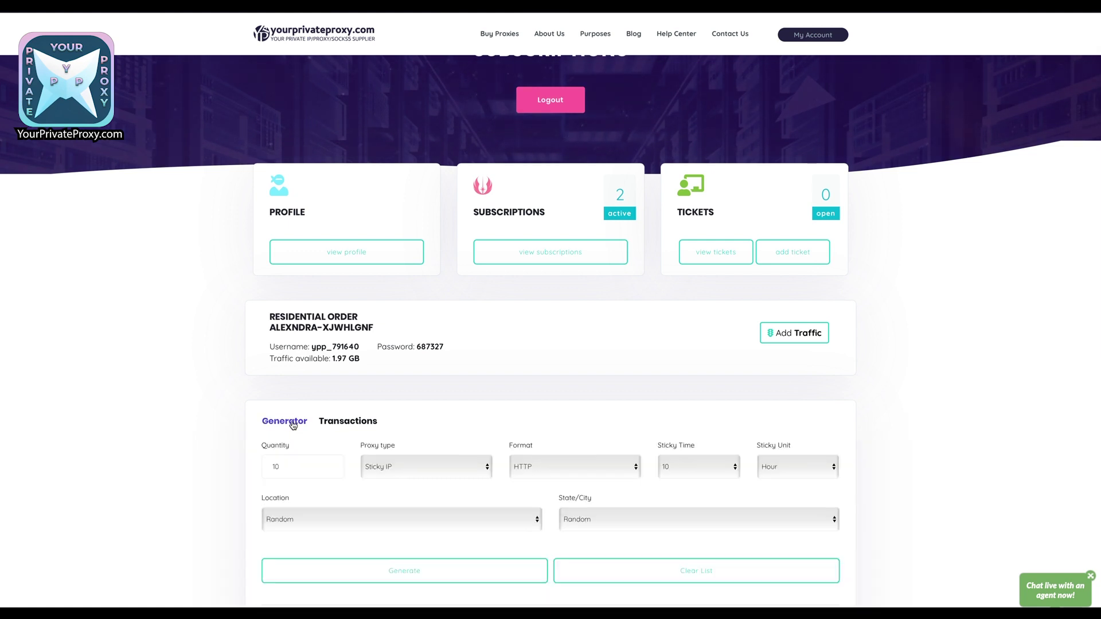
pyautogui.moveTo(362, 361); pyautogui.dragTo(332, 362)
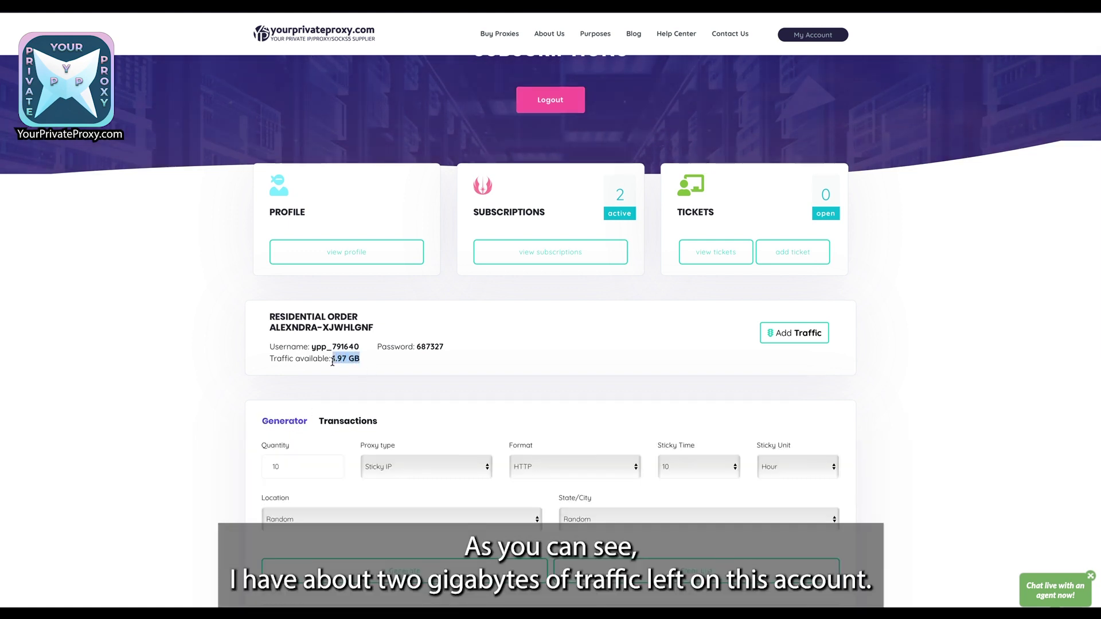
pyautogui.click(352, 360)
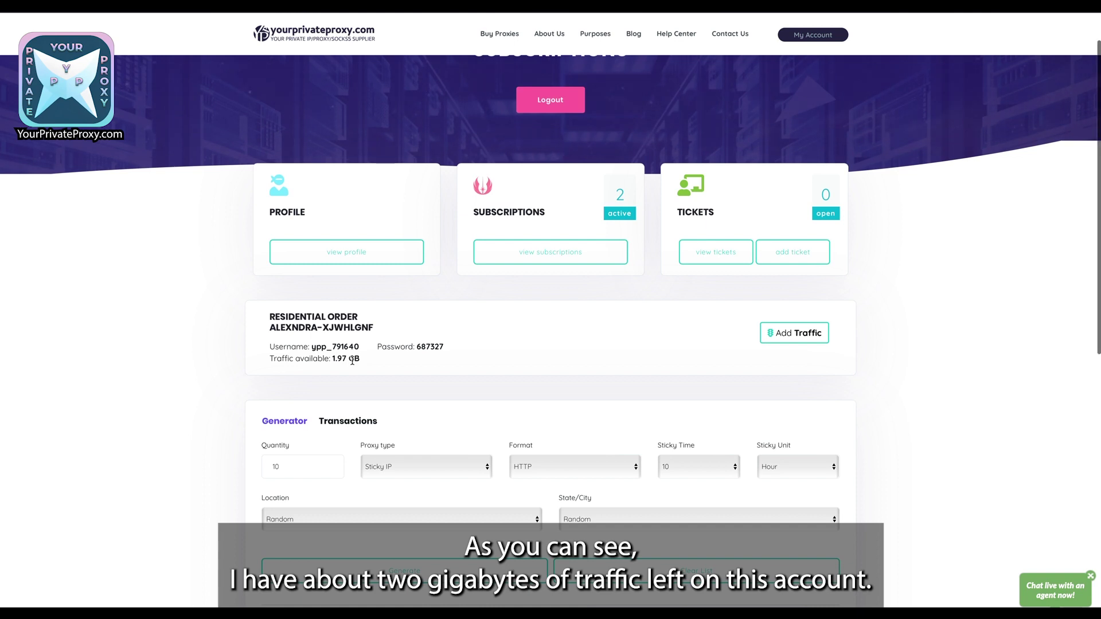
pyautogui.scroll(-3, 352, 360)
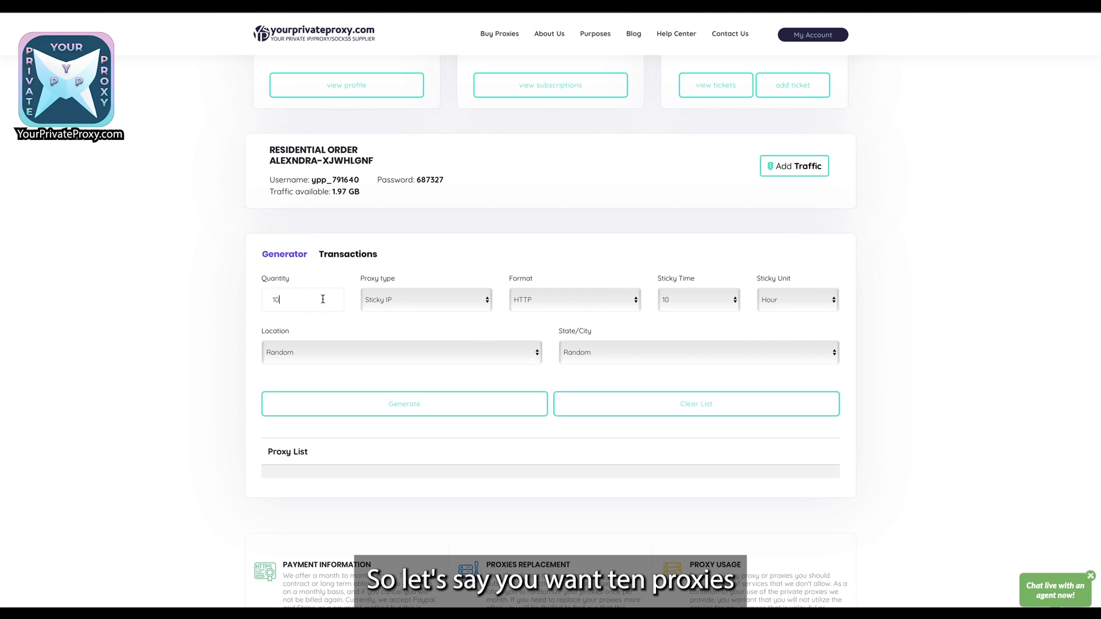
pyautogui.click(435, 301)
pyautogui.click(413, 293)
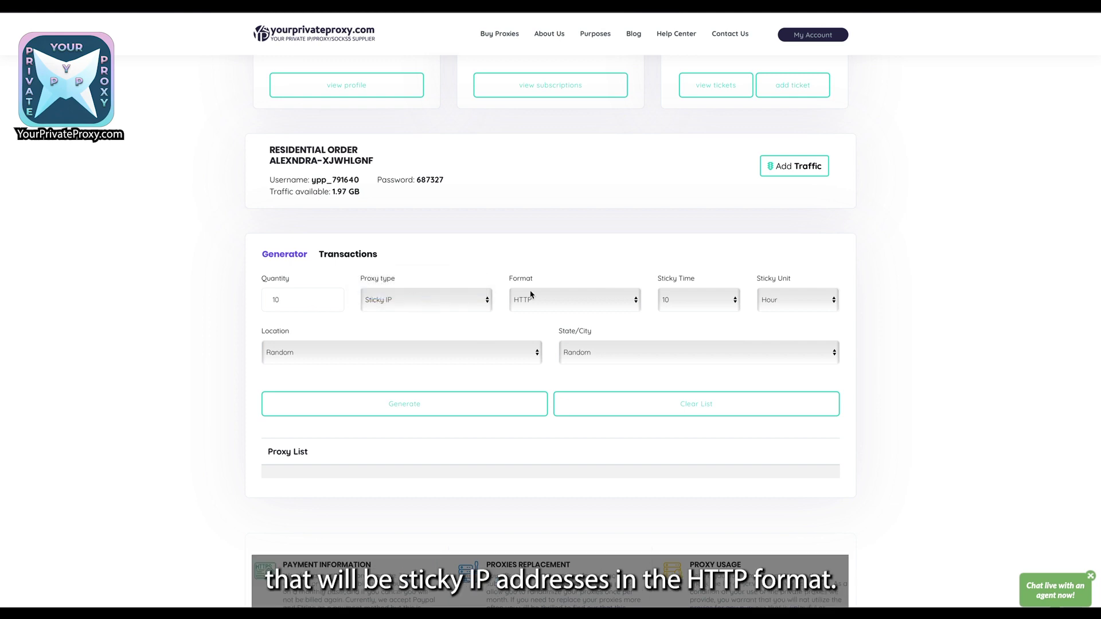
pyautogui.click(590, 301)
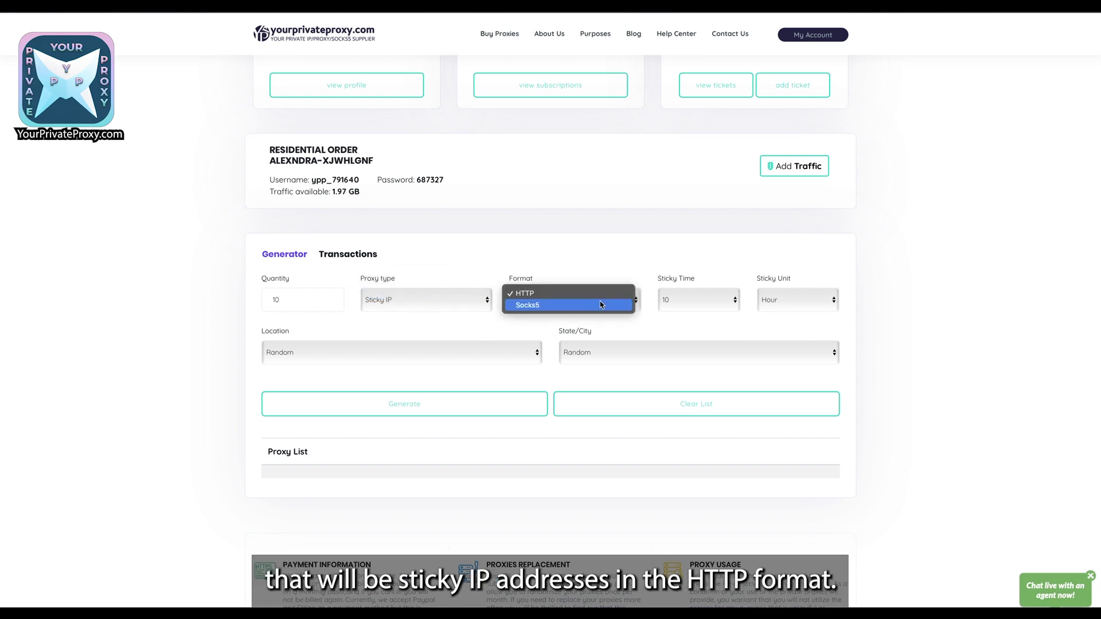
pyautogui.click(569, 296)
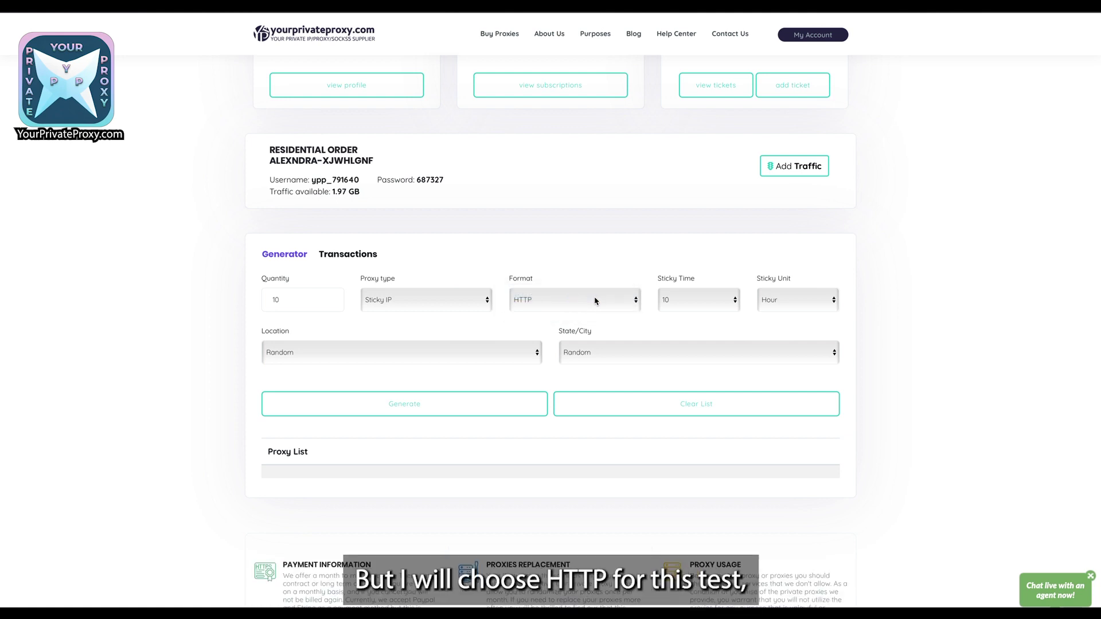
pyautogui.click(709, 299)
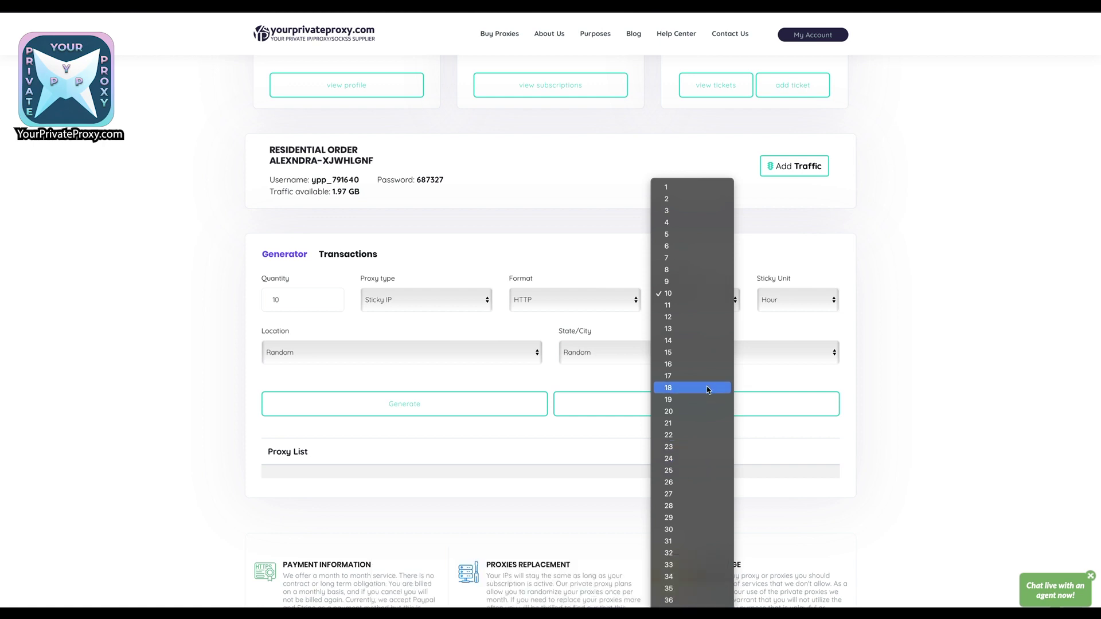
pyautogui.click(699, 295)
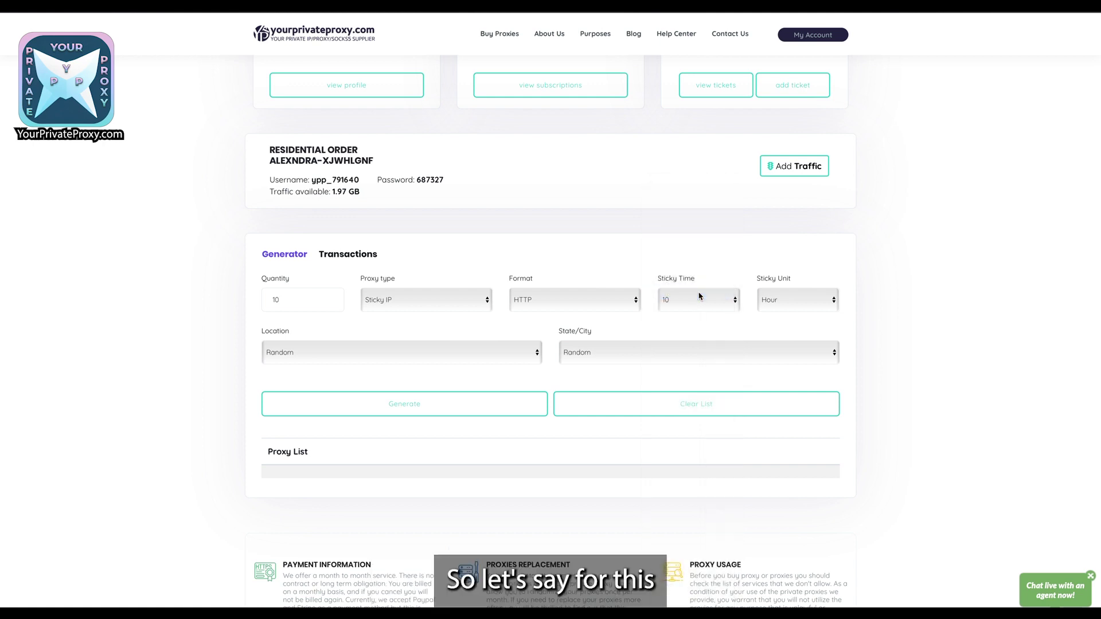
pyautogui.click(788, 300)
pyautogui.click(762, 293)
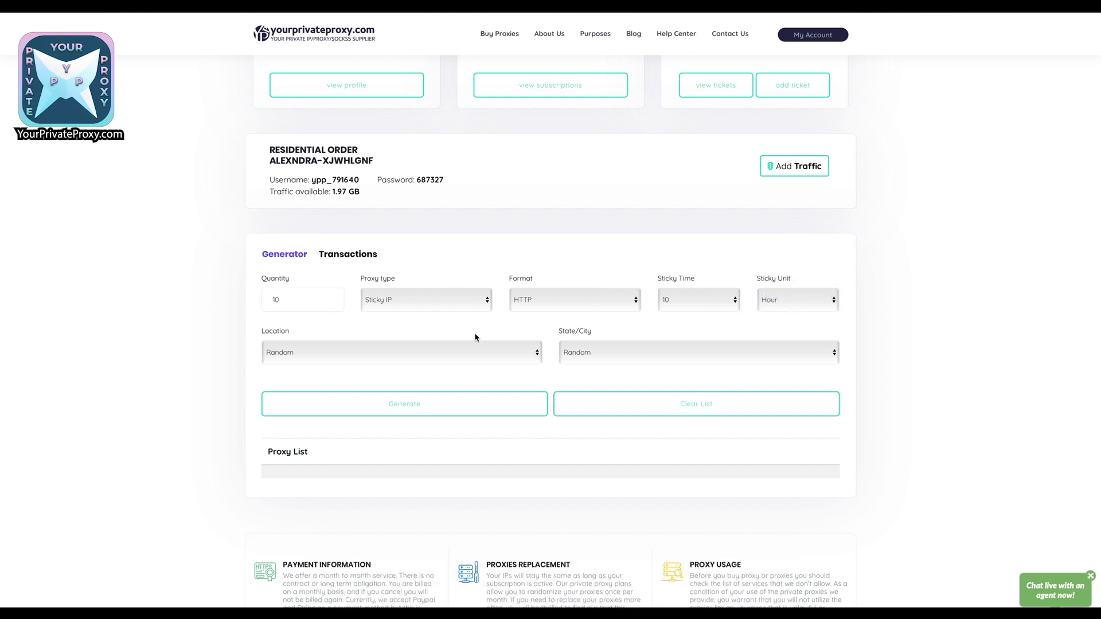
pyautogui.click(456, 351)
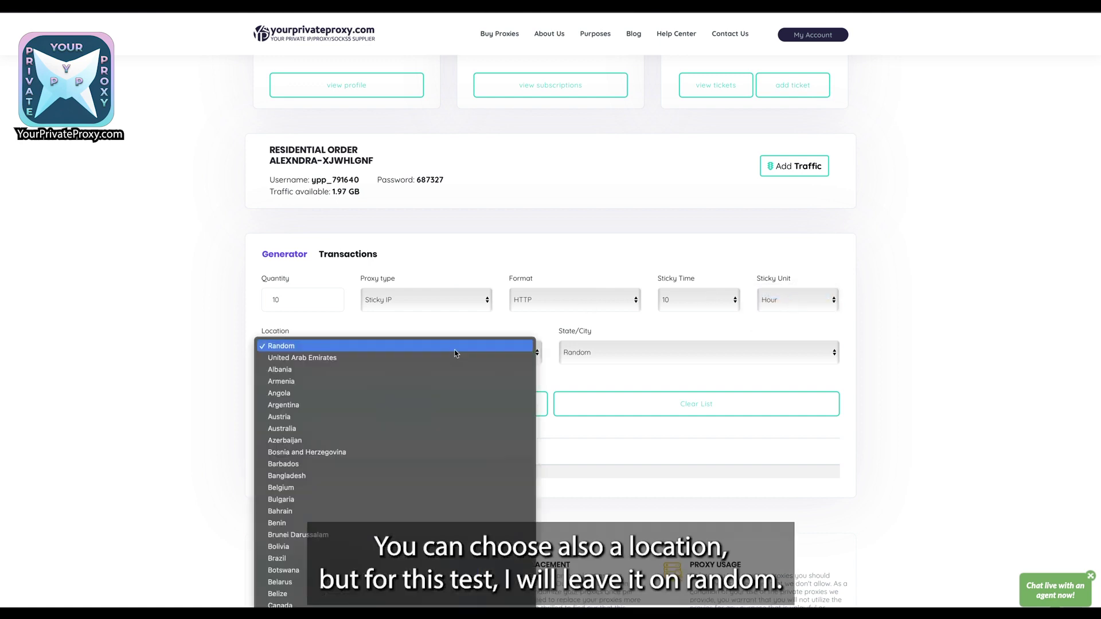
pyautogui.click(457, 353)
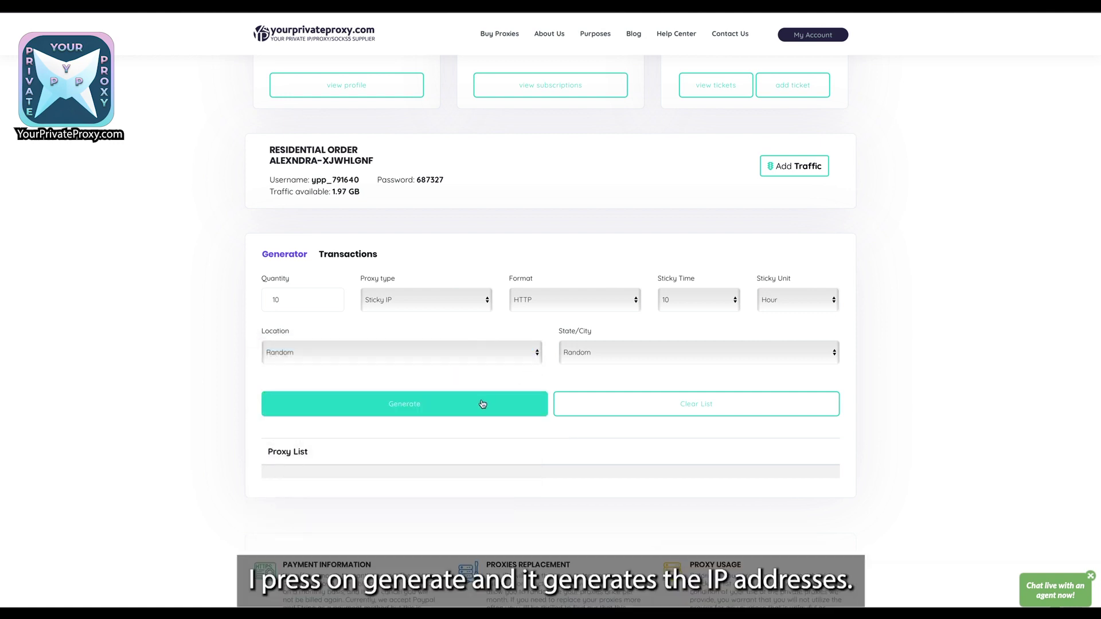
pyautogui.click(482, 404)
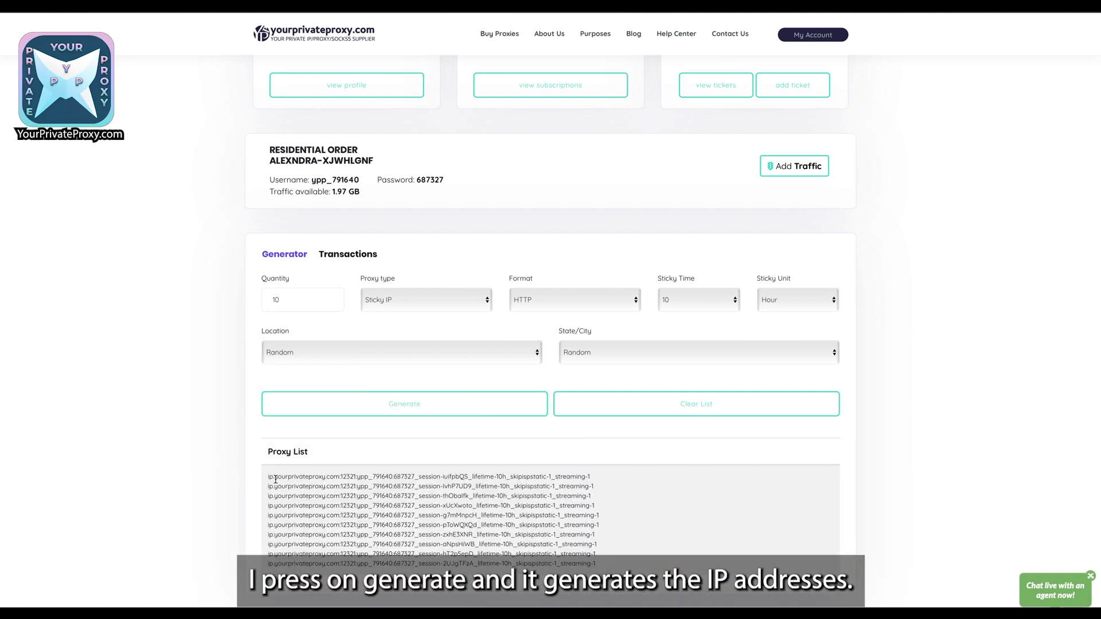
# - Highlight the ten generated proxies, then the first proxy's host and port
pyautogui.moveTo(275, 479); pyautogui.dragTo(657, 562)
pyautogui.click(656, 562)
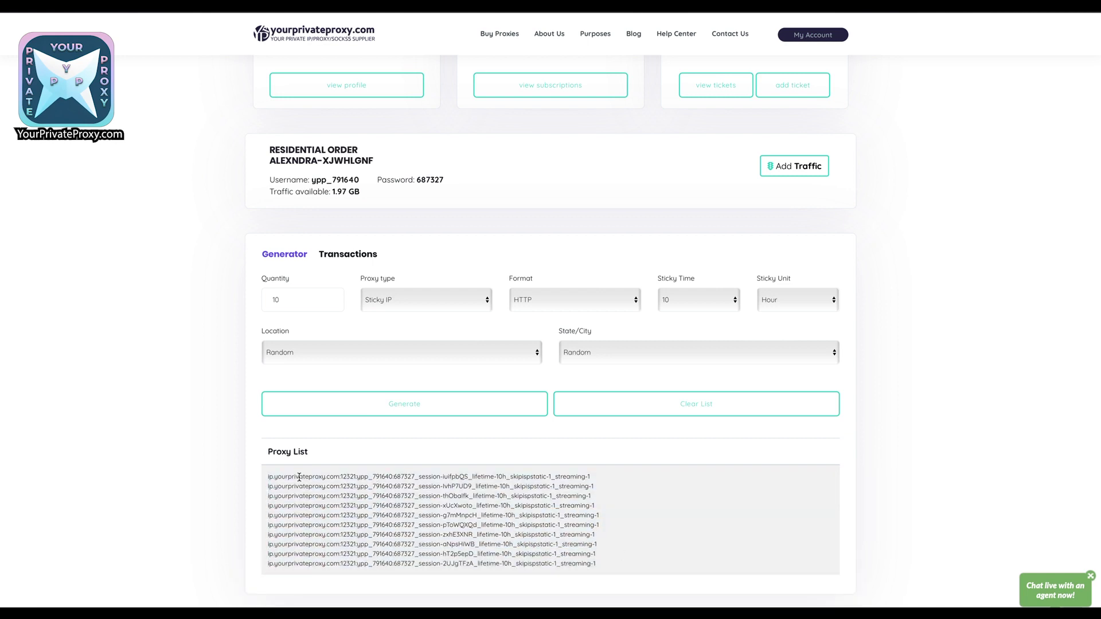
pyautogui.moveTo(266, 477); pyautogui.dragTo(643, 485)
pyautogui.click(420, 479)
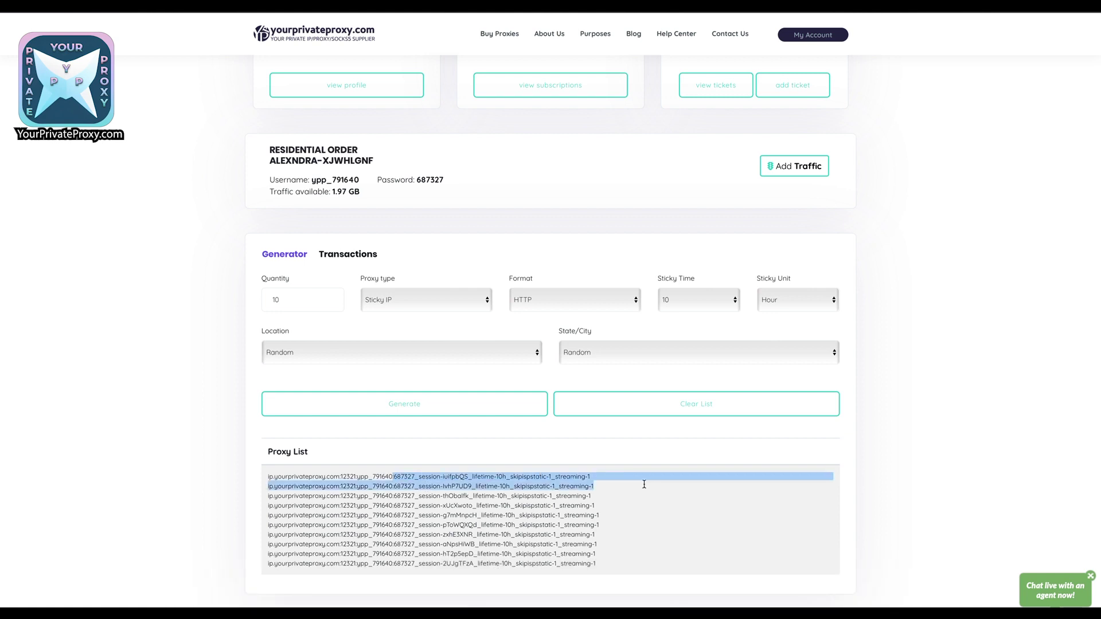
pyautogui.click(643, 485)
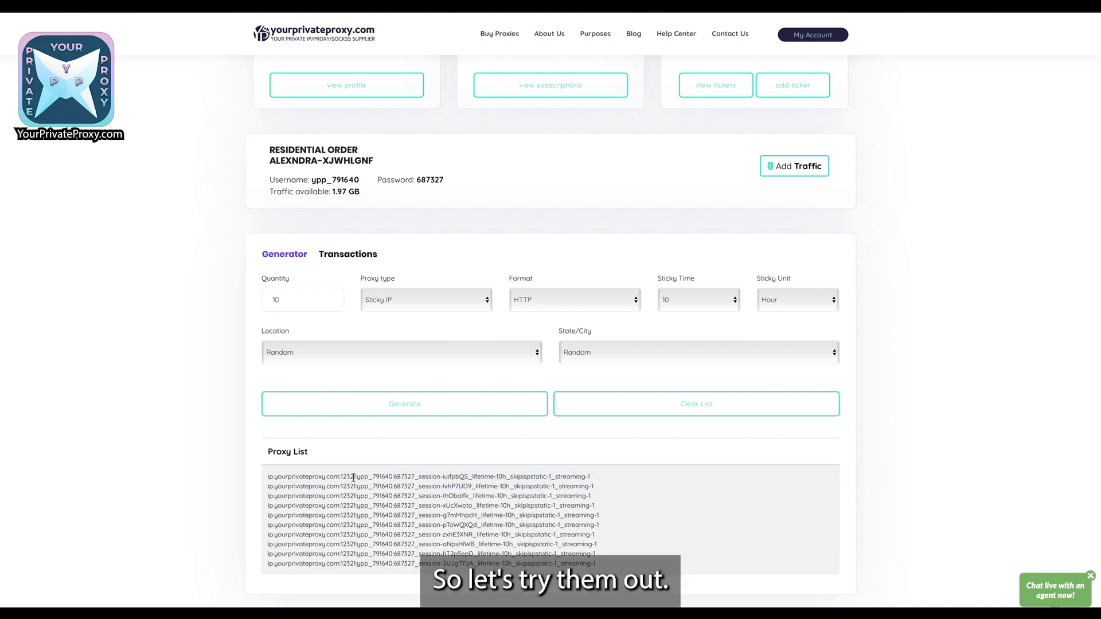
pyautogui.moveTo(356, 477); pyautogui.dragTo(266, 479)
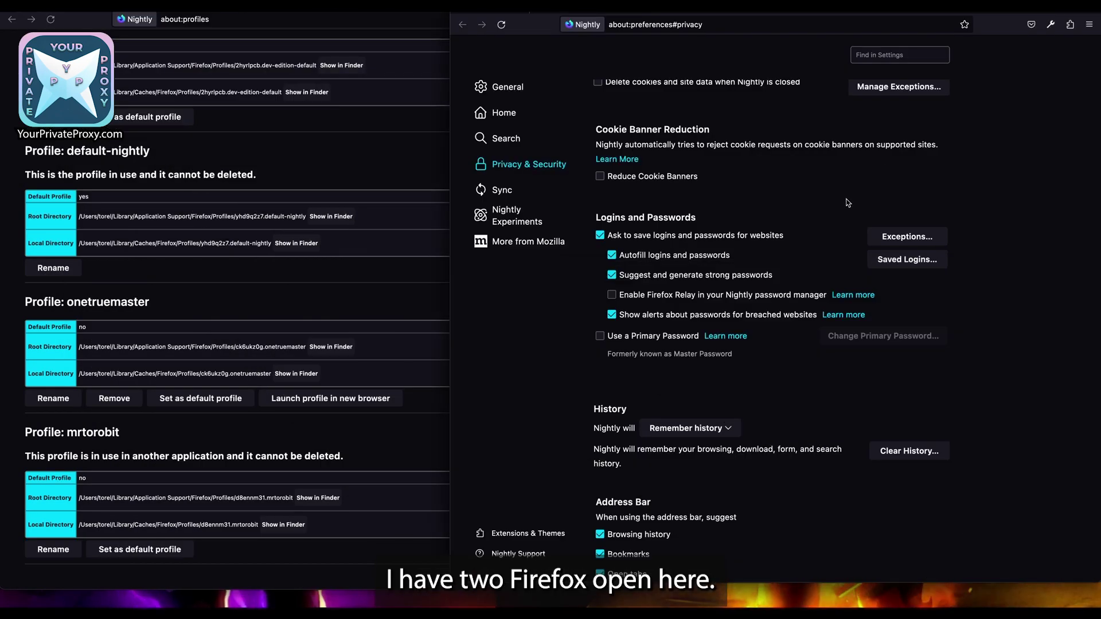
# - In Network Settings, choose manual proxy and paste ip.yourprivateproxy.com:12321 as HTTP proxy, also for HTTPS
pyautogui.scroll(-15, 849, 207)
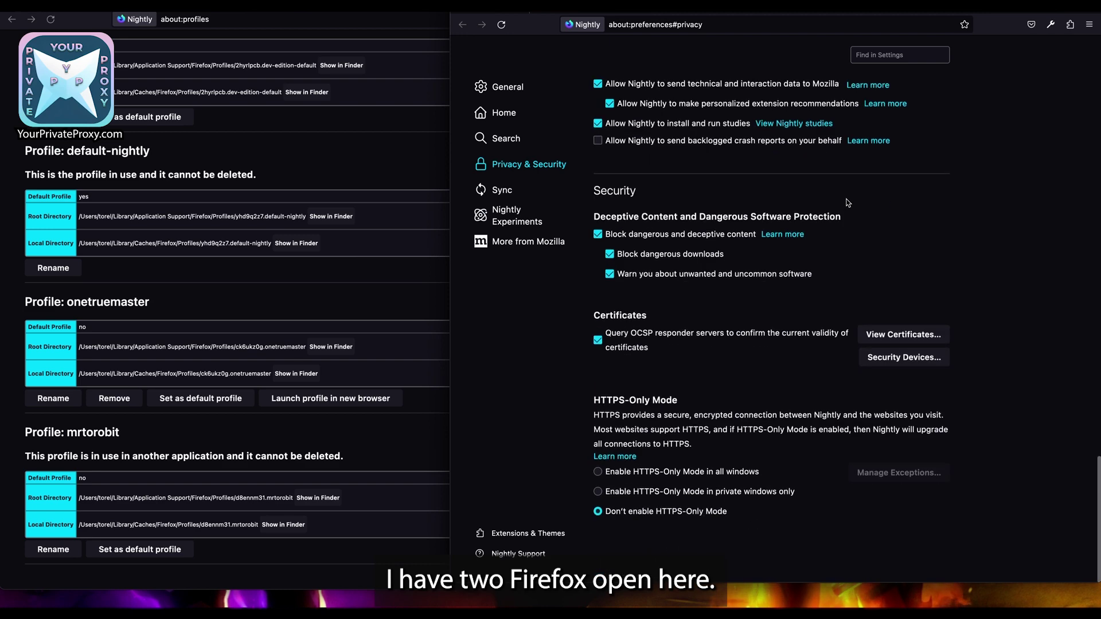
pyautogui.click(535, 87)
pyautogui.scroll(-10, 901, 362)
pyautogui.click(905, 526)
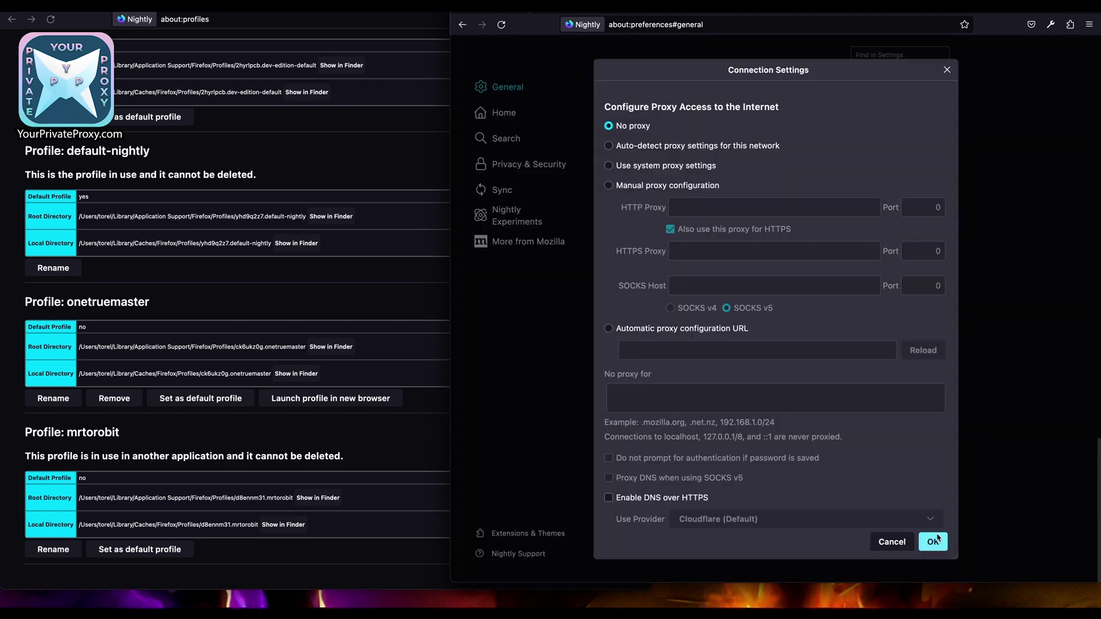
pyautogui.click(609, 185)
pyautogui.click(701, 208)
pyautogui.write('ip.yourprivateproxy.com:12321:')
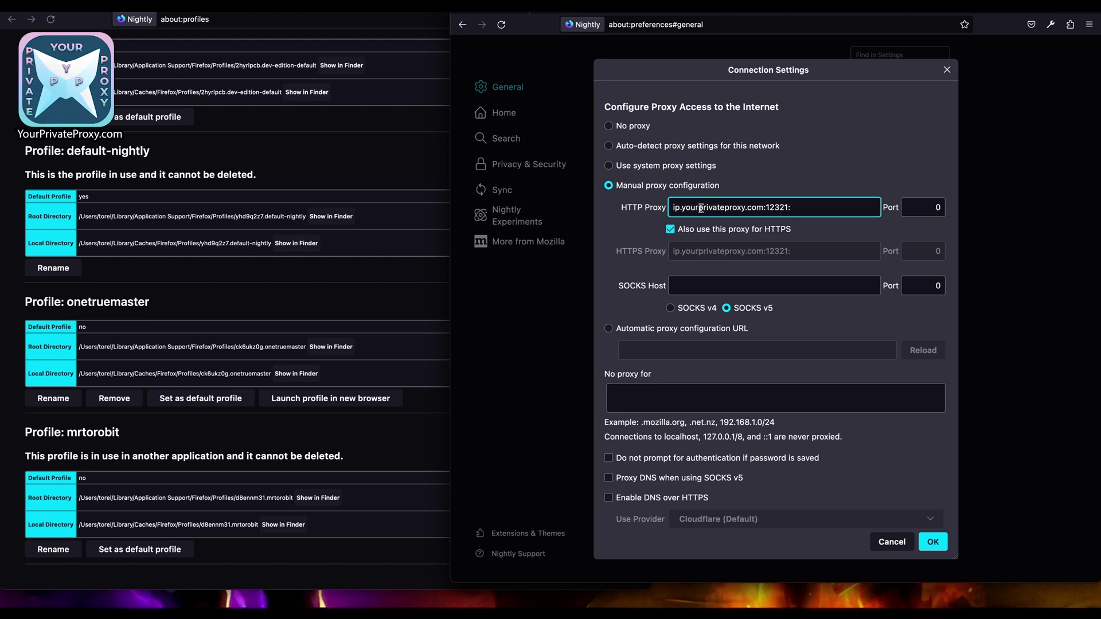
pyautogui.press('BackSpace')
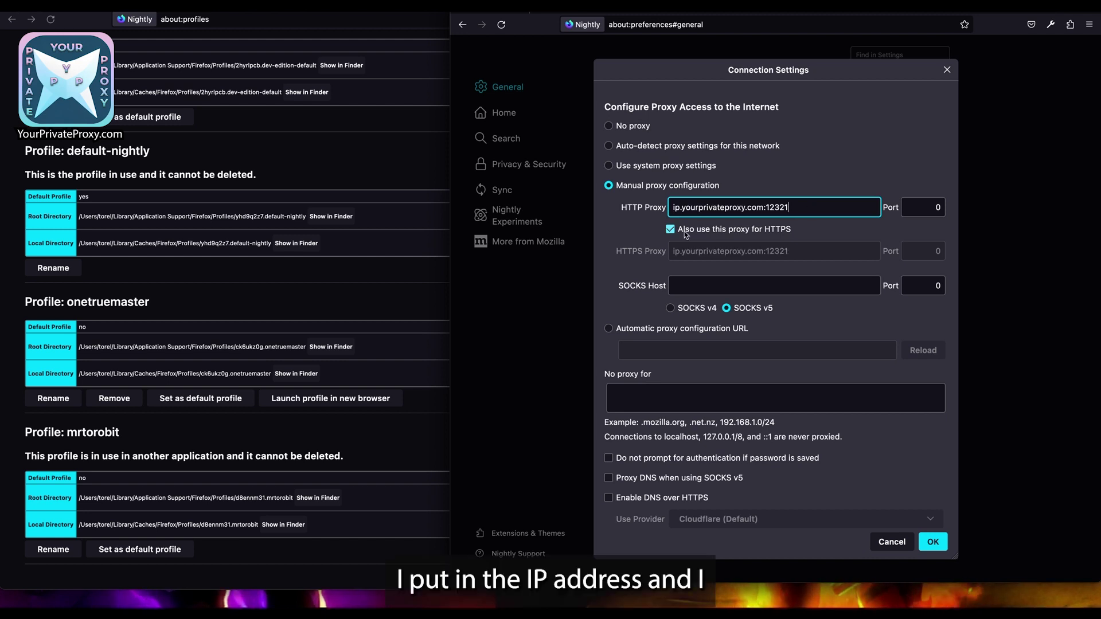
pyautogui.click(684, 231)
pyautogui.click(678, 228)
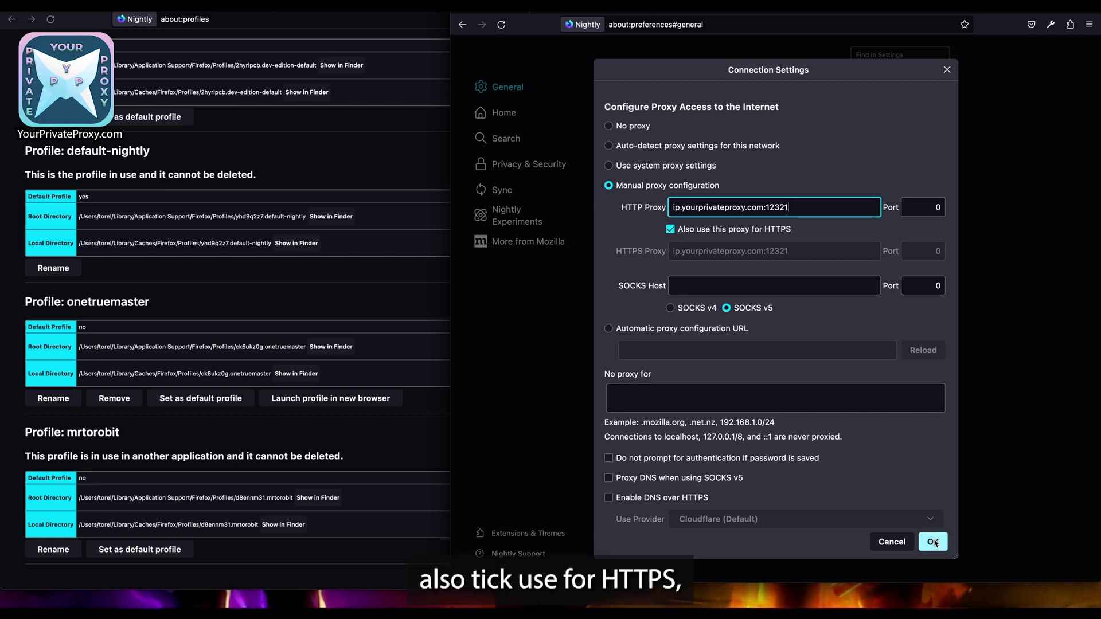
# - Move 12321 into the Port field, leaving ip.yourprivateproxy.com as host, and save
pyautogui.doubleClick(789, 207)
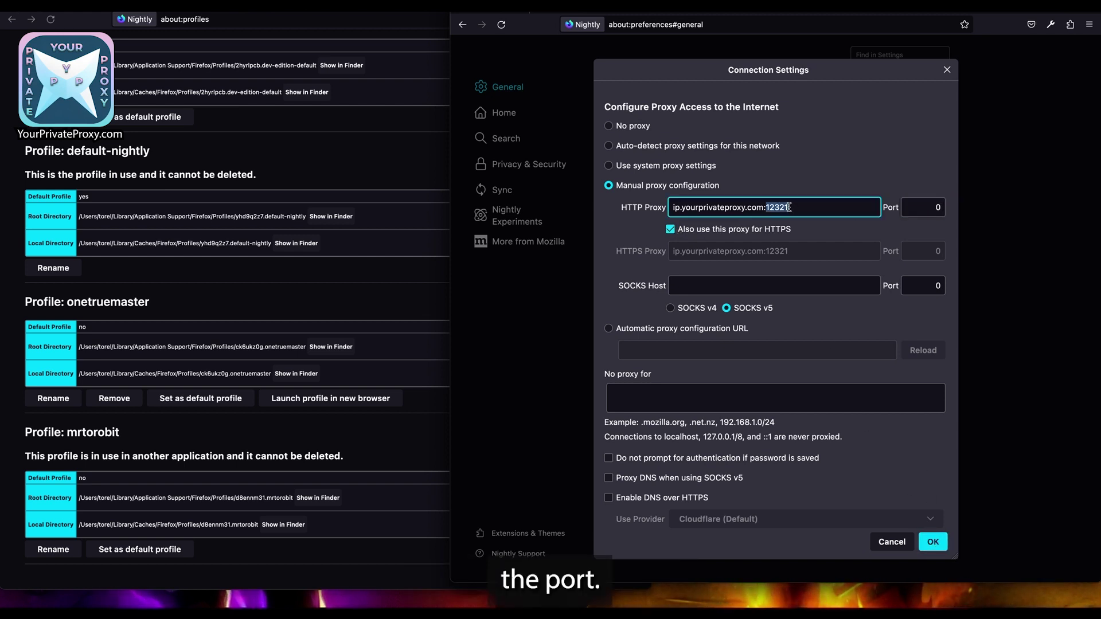
pyautogui.press('super+x')
pyautogui.press('BackSpace')
pyautogui.press('Tab')
pyautogui.press('super+v')
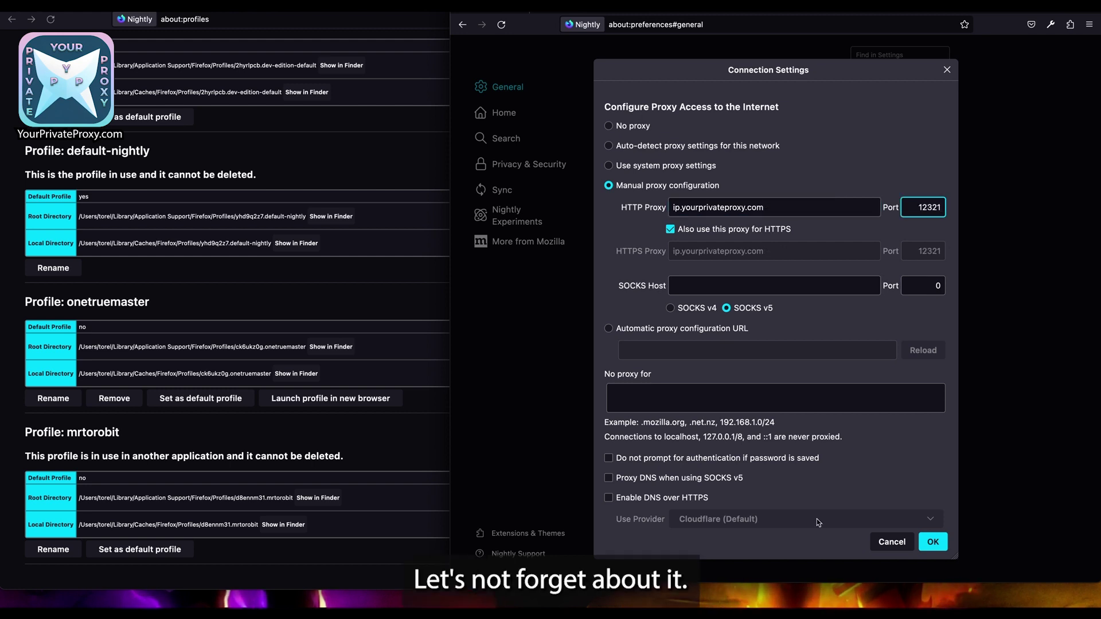
pyautogui.click(933, 541)
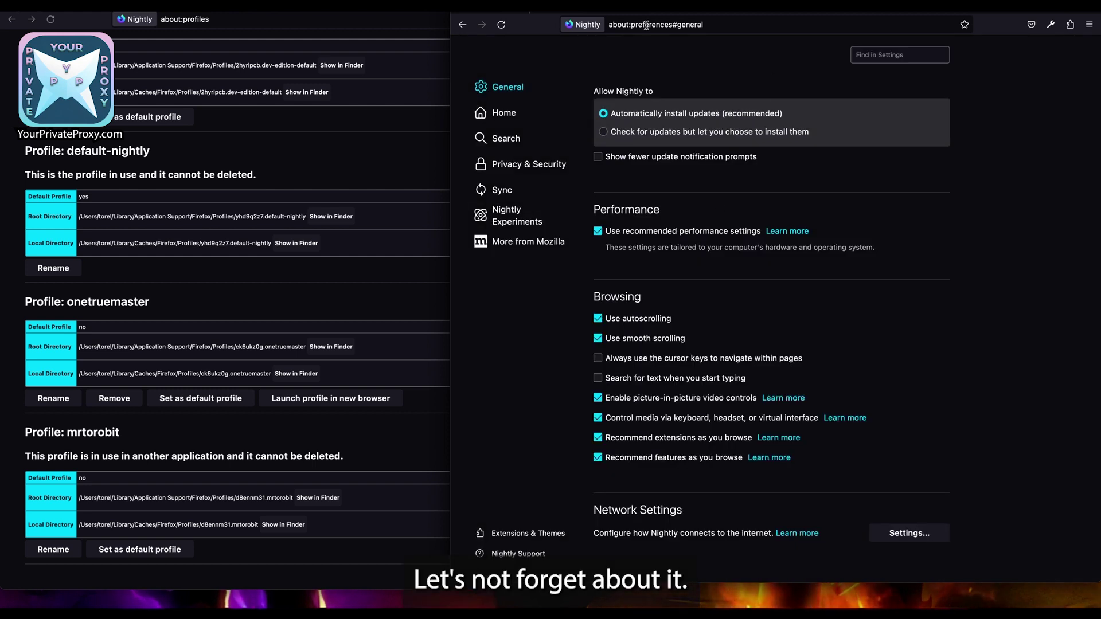
pyautogui.press('super+t')
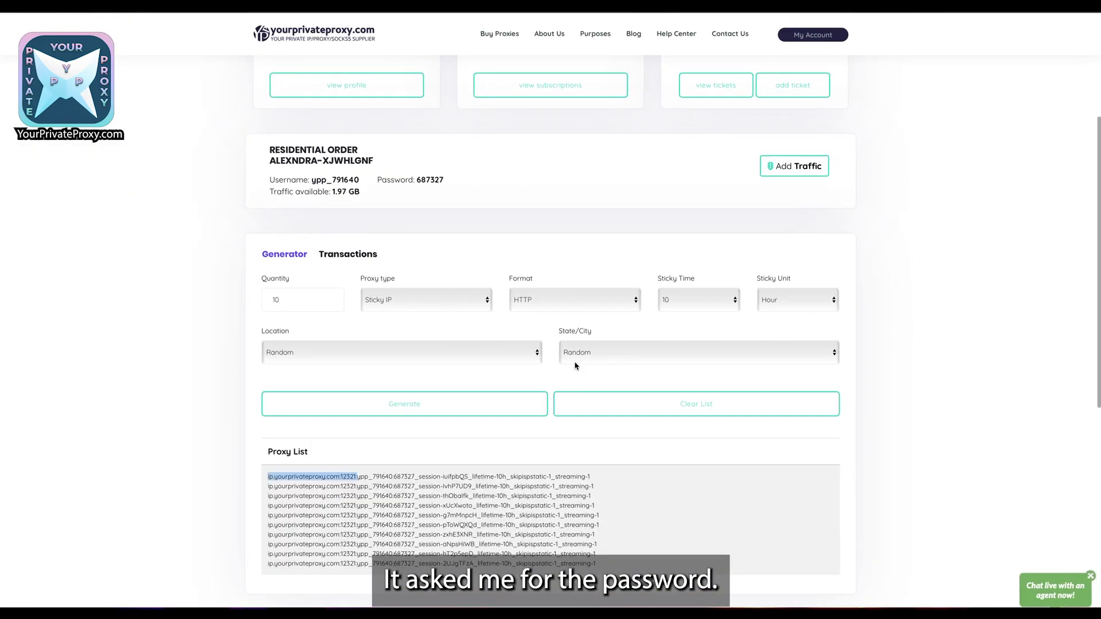
# - Copy the first proxy line's username into Firefox's proxy login prompt
pyautogui.click(389, 477)
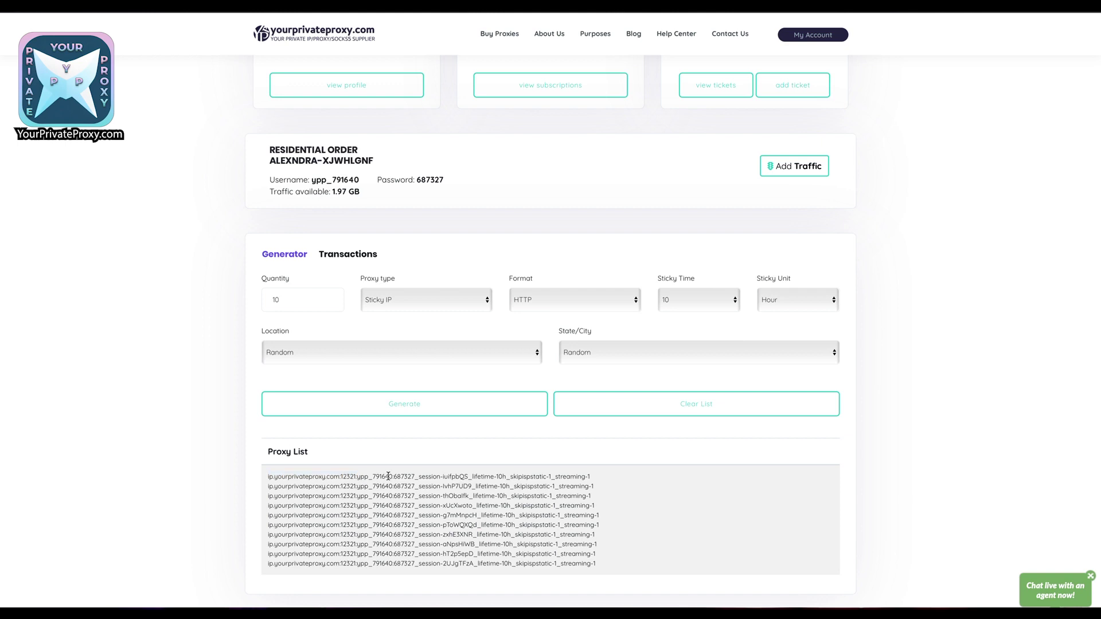
pyautogui.moveTo(392, 477); pyautogui.dragTo(364, 477)
pyautogui.press('super+Tab')
pyautogui.press('super+v')
pyautogui.click(800, 161)
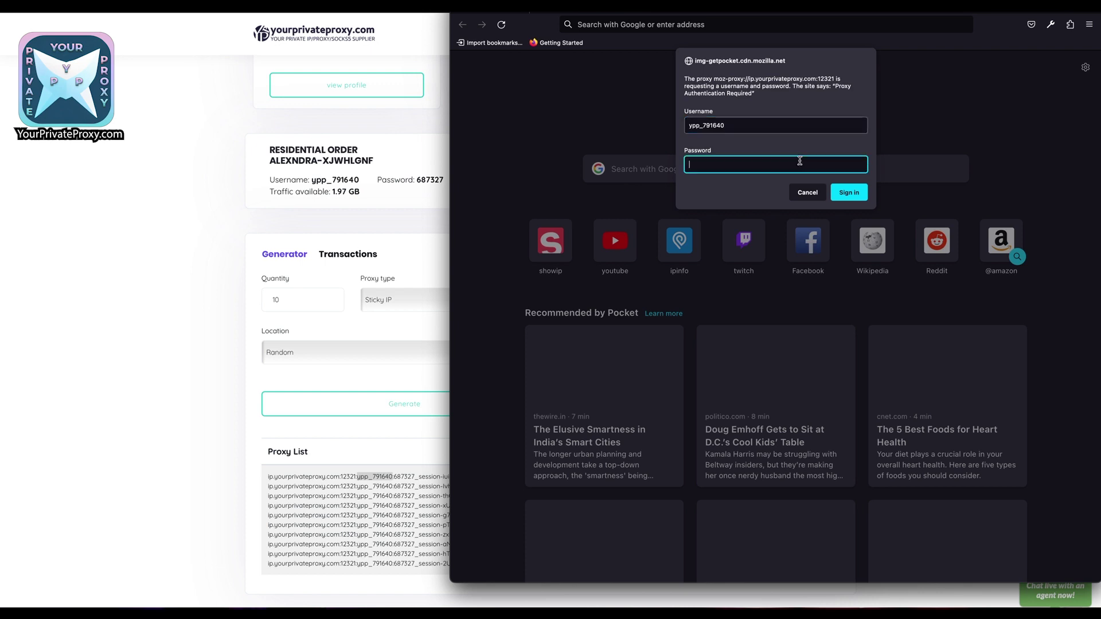
# - Copy the password from the same proxy line, sign in, and decline saving the login
pyautogui.press('super+Tab')
pyautogui.click(444, 474)
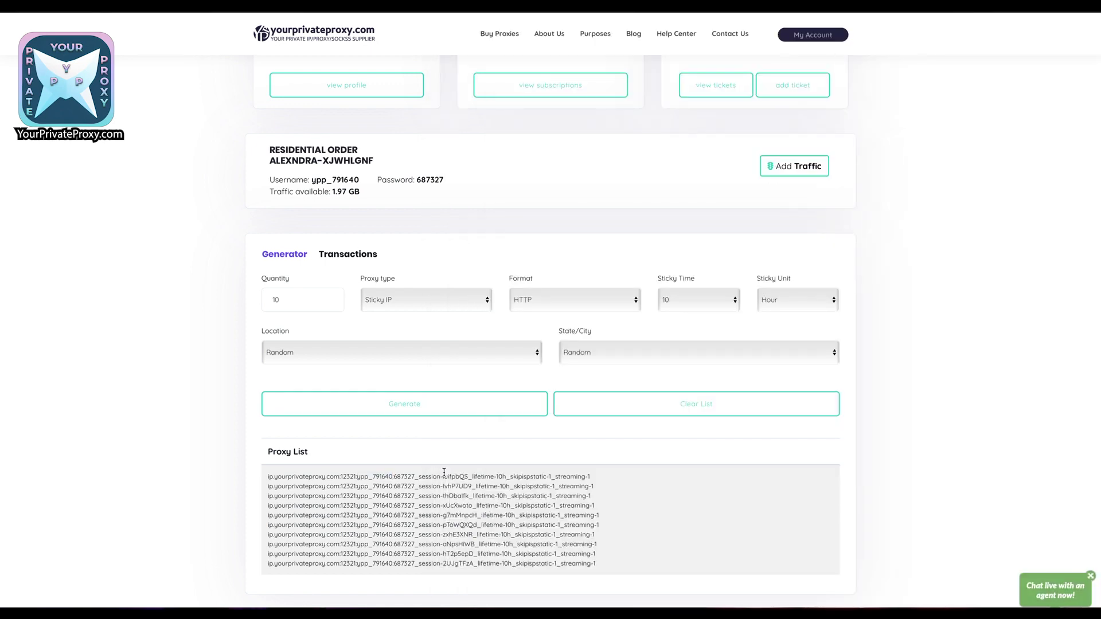
pyautogui.moveTo(394, 477); pyautogui.dragTo(626, 478)
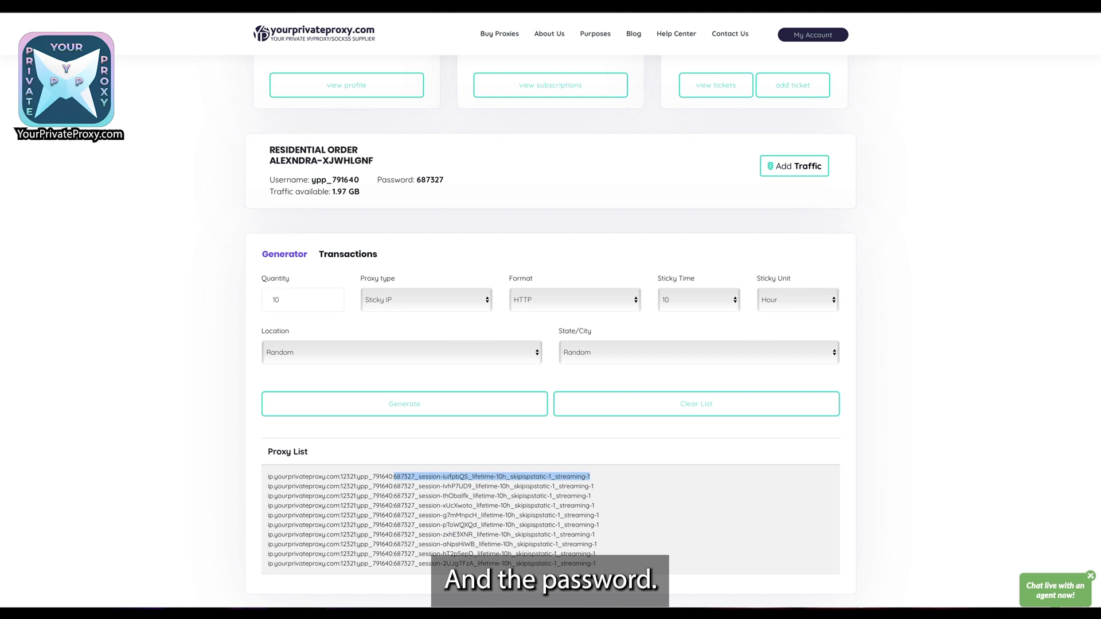
pyautogui.hotkey('alt', 'Tab')
pyautogui.hotkey('ctrl', 'v')
pyautogui.click(851, 194)
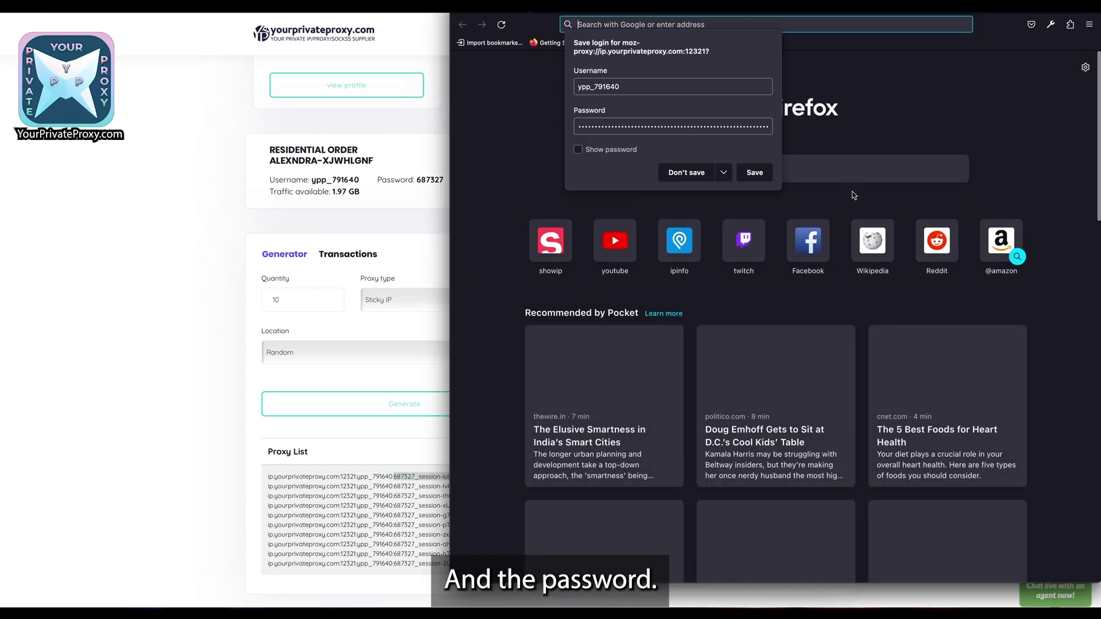
pyautogui.click(686, 172)
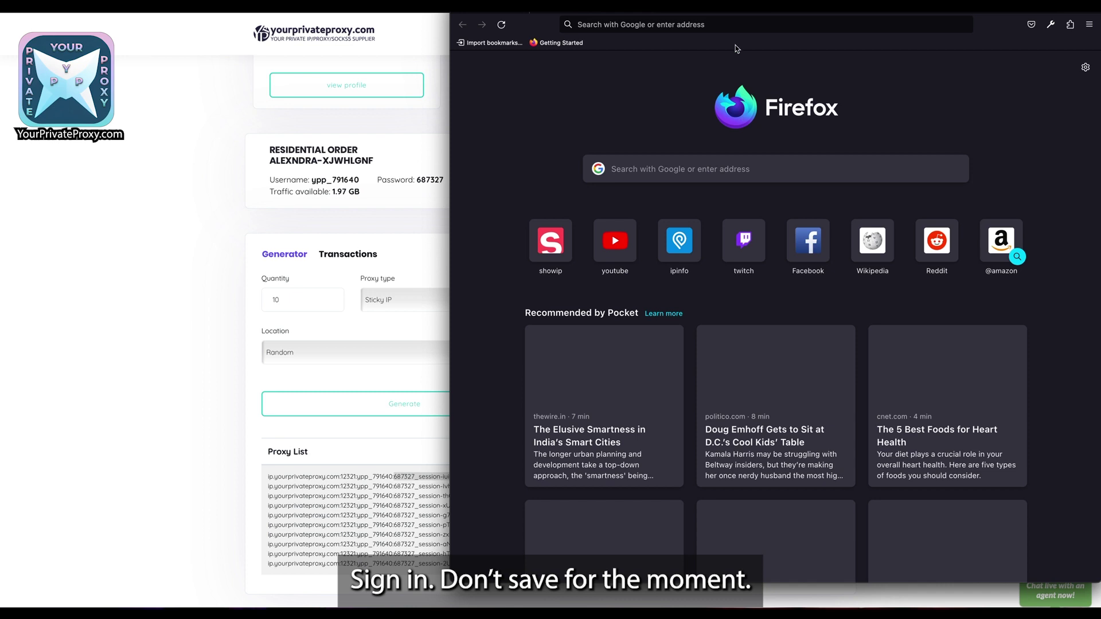
# - Load showip.com and highlight the reported proxied IP 119.246.195.231
pyautogui.click(737, 24)
pyautogui.write('showip.com/')
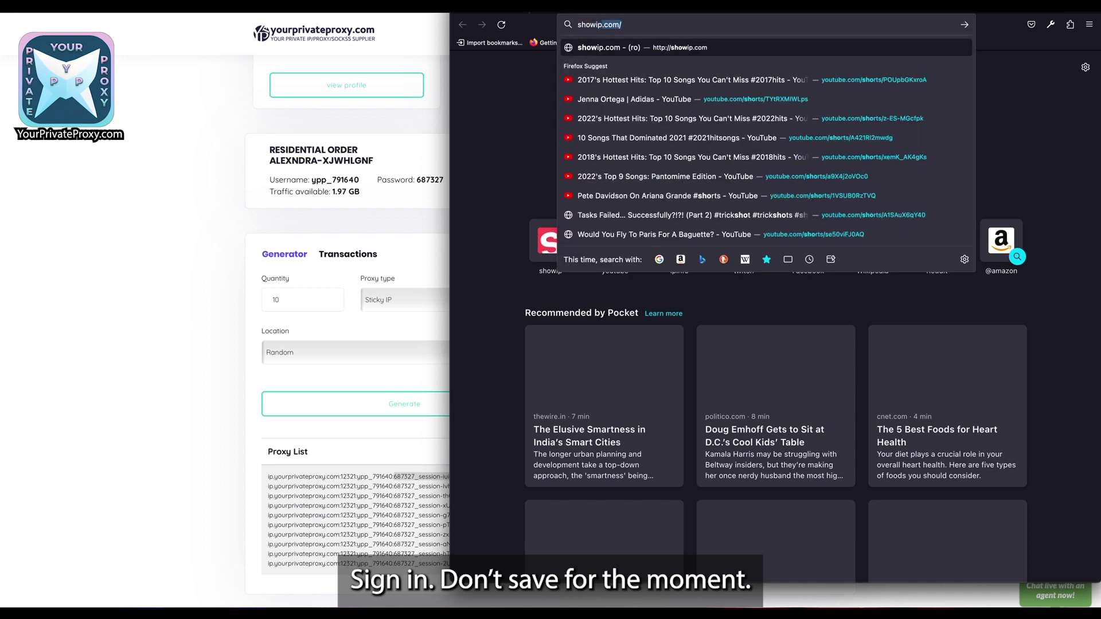
pyautogui.press('Return')
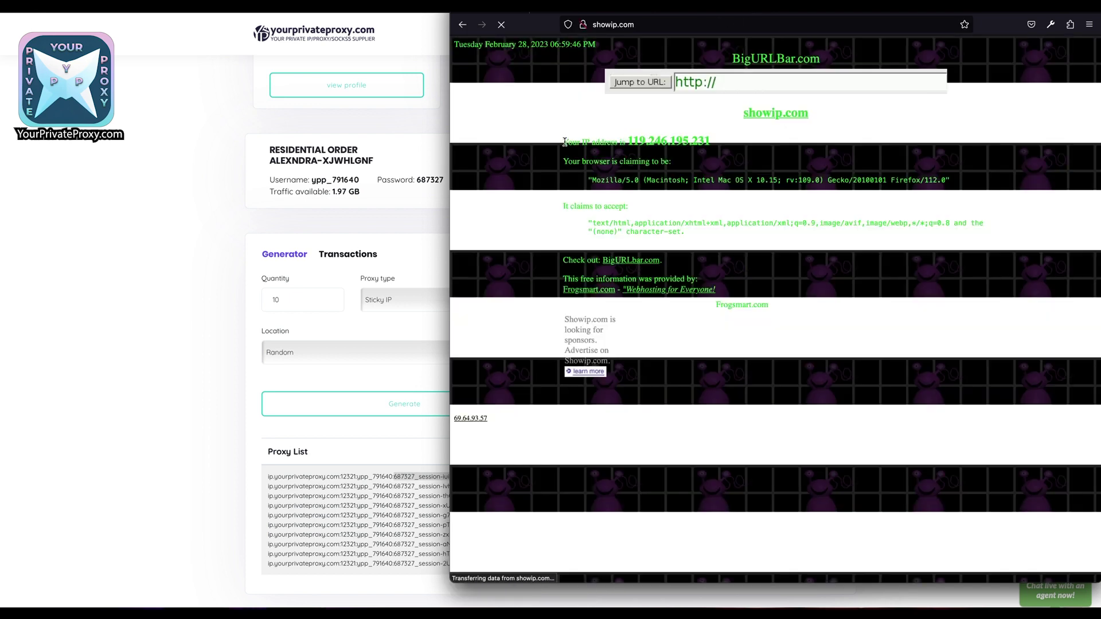
pyautogui.moveTo(565, 142); pyautogui.dragTo(728, 156)
pyautogui.click(728, 157)
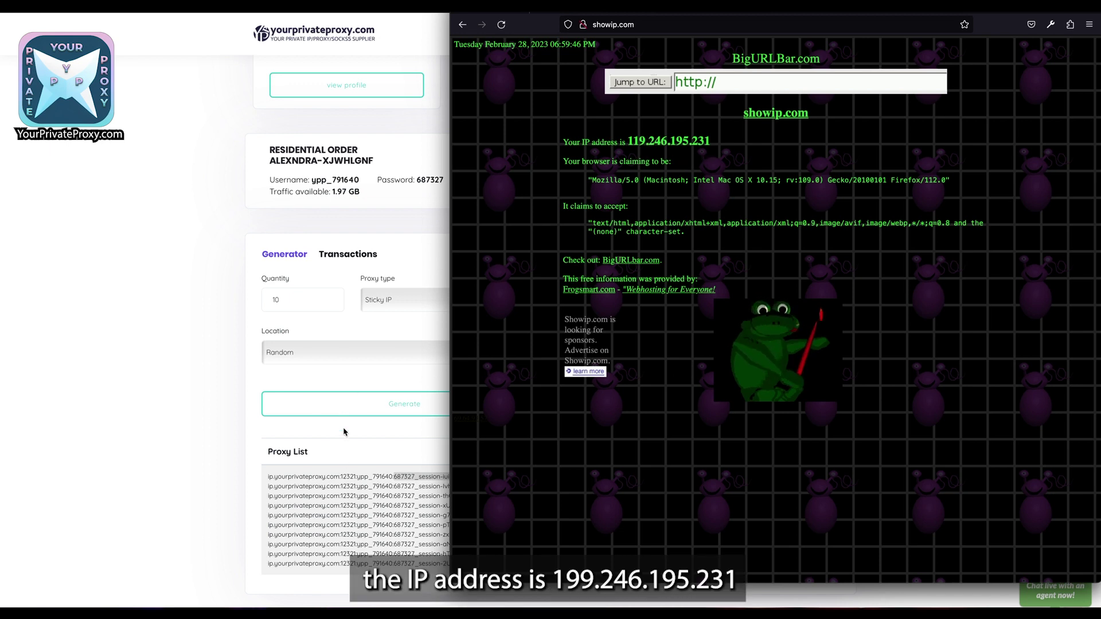
pyautogui.click(339, 456)
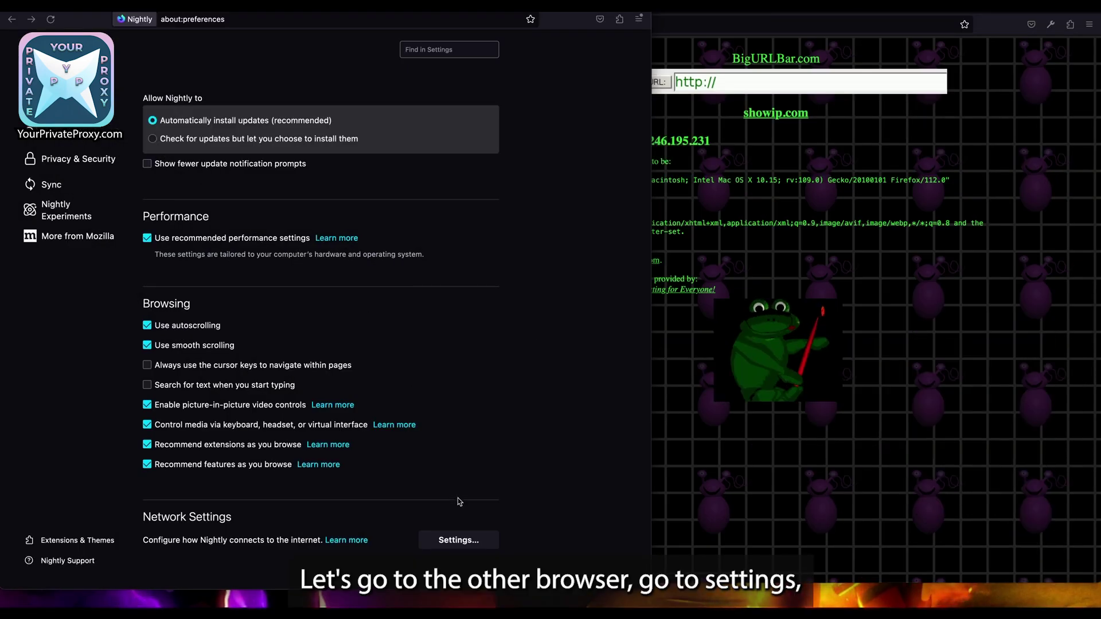
# - In the second browser, set manual HTTP proxy ip.yourprivateproxy.com, port 12321, also for HTTPS, and save
pyautogui.click(463, 541)
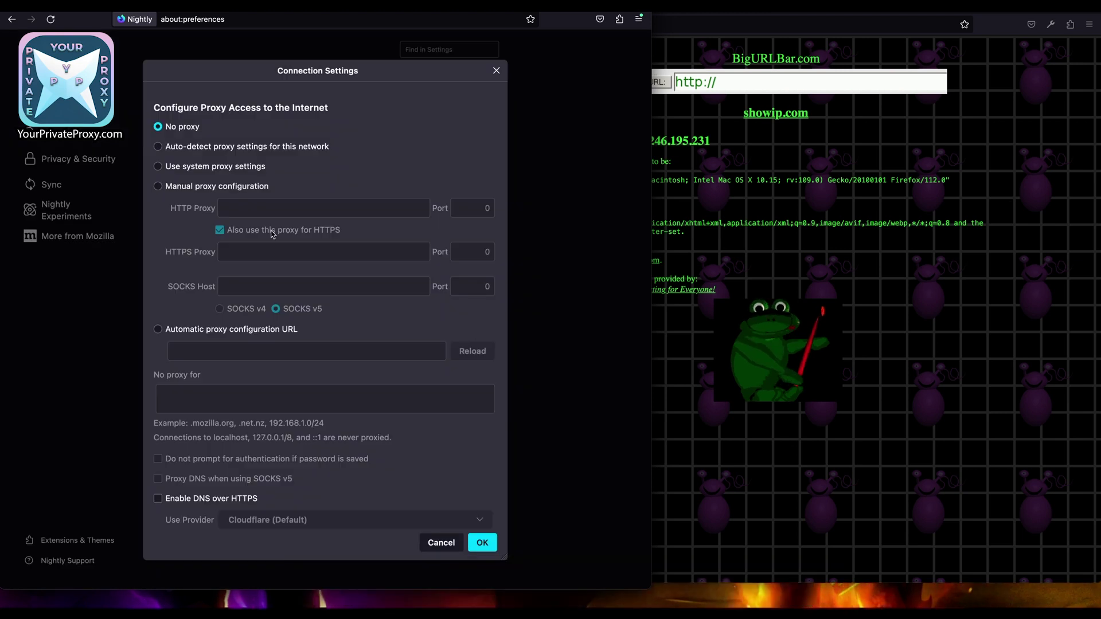
pyautogui.click(189, 186)
pyautogui.click(299, 210)
pyautogui.press('super+v')
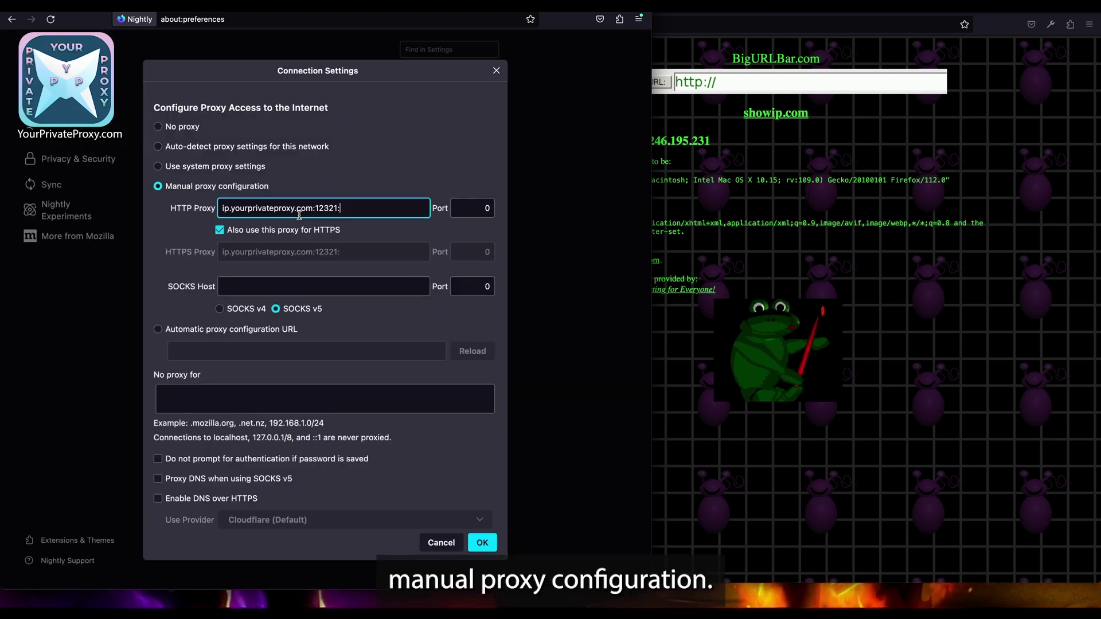
pyautogui.moveTo(341, 209); pyautogui.dragTo(319, 209)
pyautogui.press('BackSpace')
pyautogui.press('BackSpace')
pyautogui.press('BackSpace')
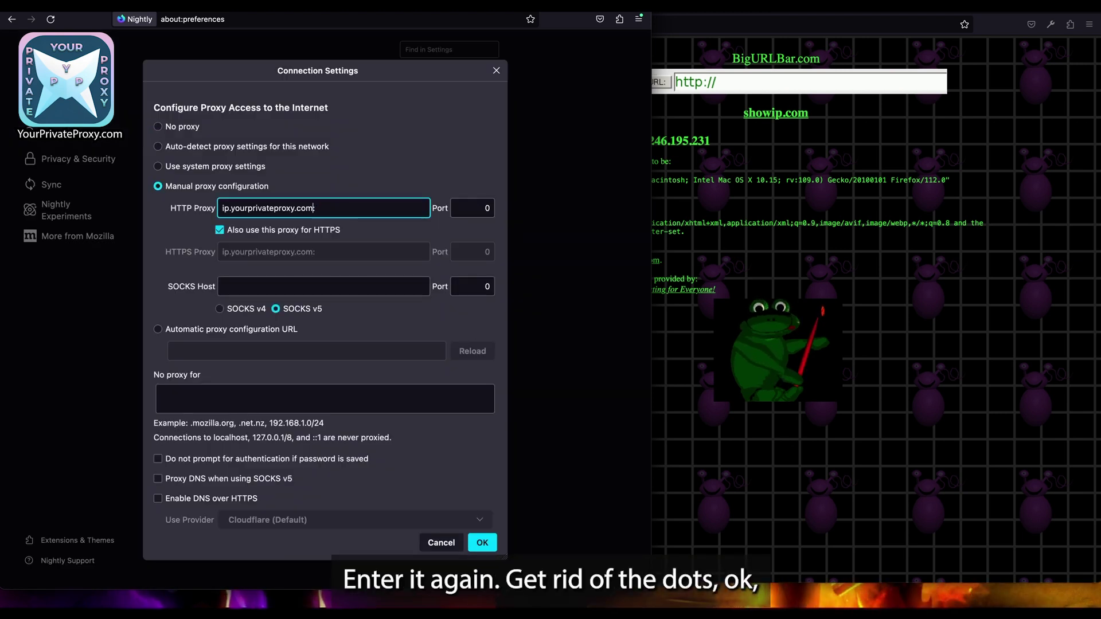
pyautogui.press('Tab')
pyautogui.write('12321')
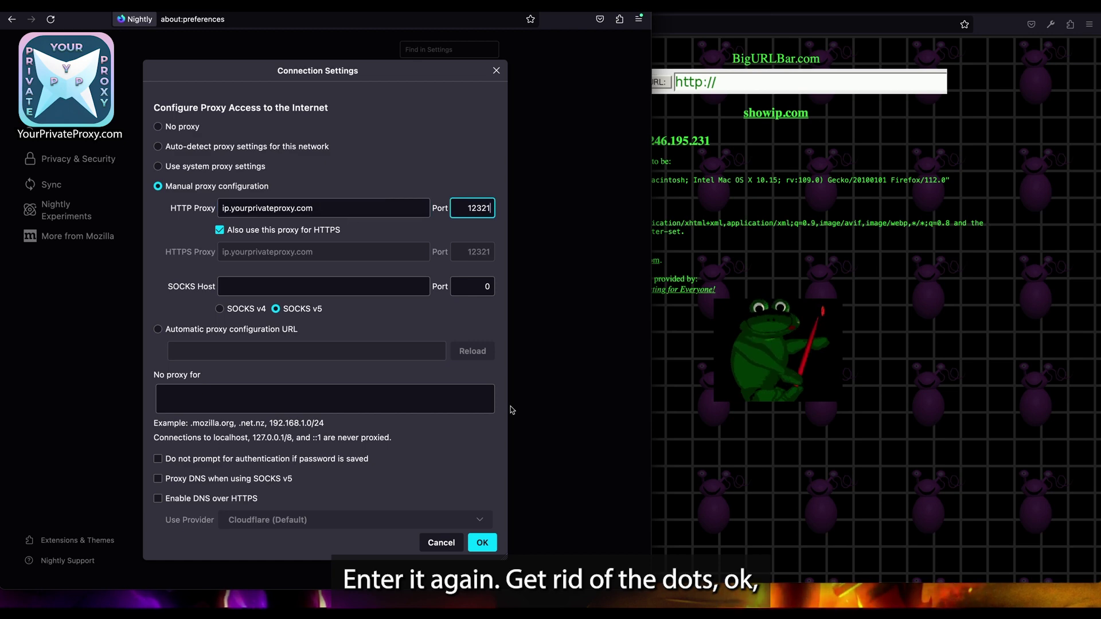
pyautogui.click(482, 542)
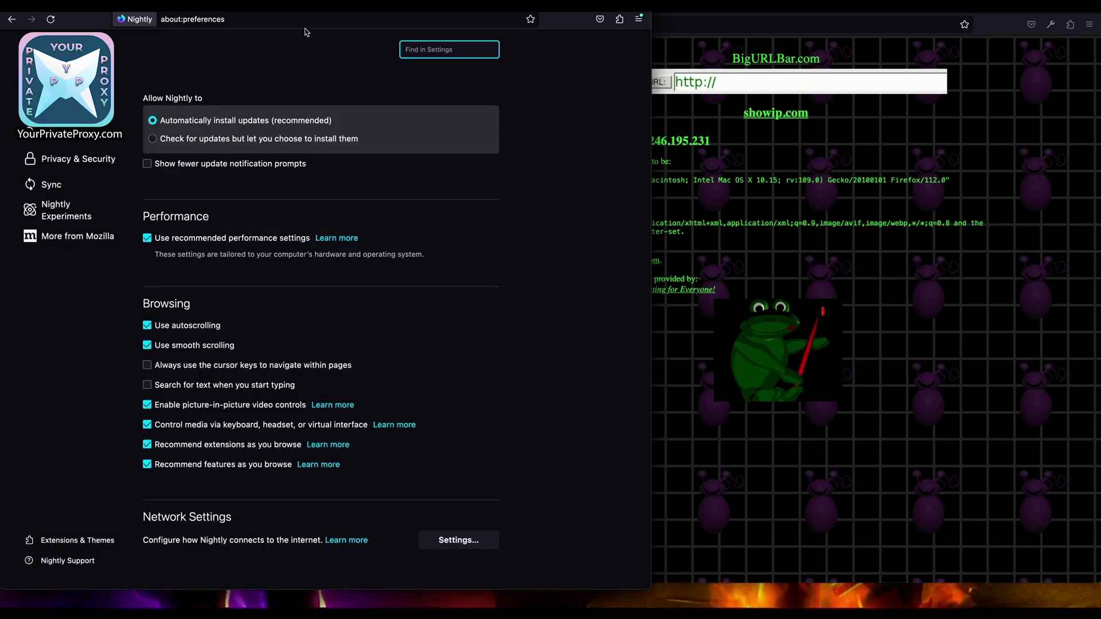
pyautogui.press('super+t')
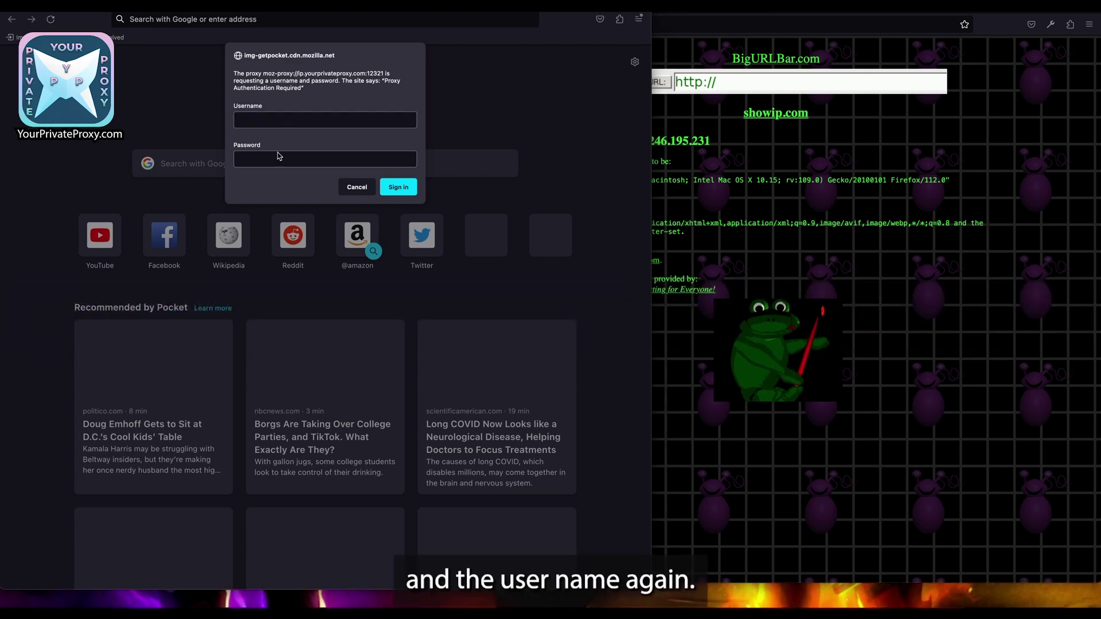
# - Focus the proxy login's username field and select the username from the last proxy line
pyautogui.click(291, 123)
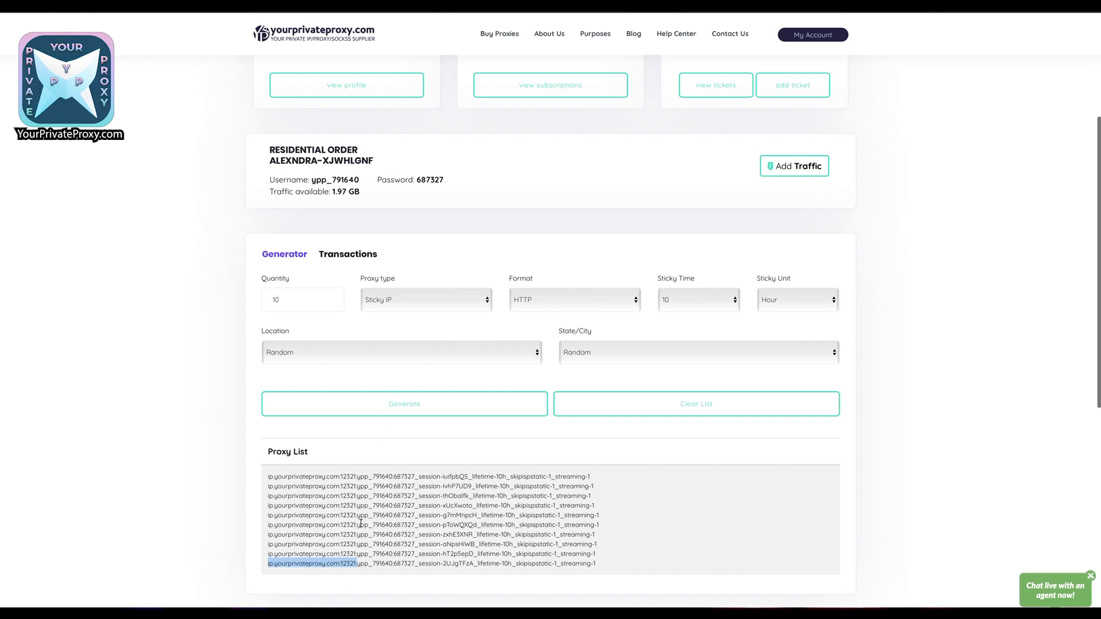
pyautogui.click(388, 564)
pyautogui.moveTo(392, 565); pyautogui.dragTo(364, 566)
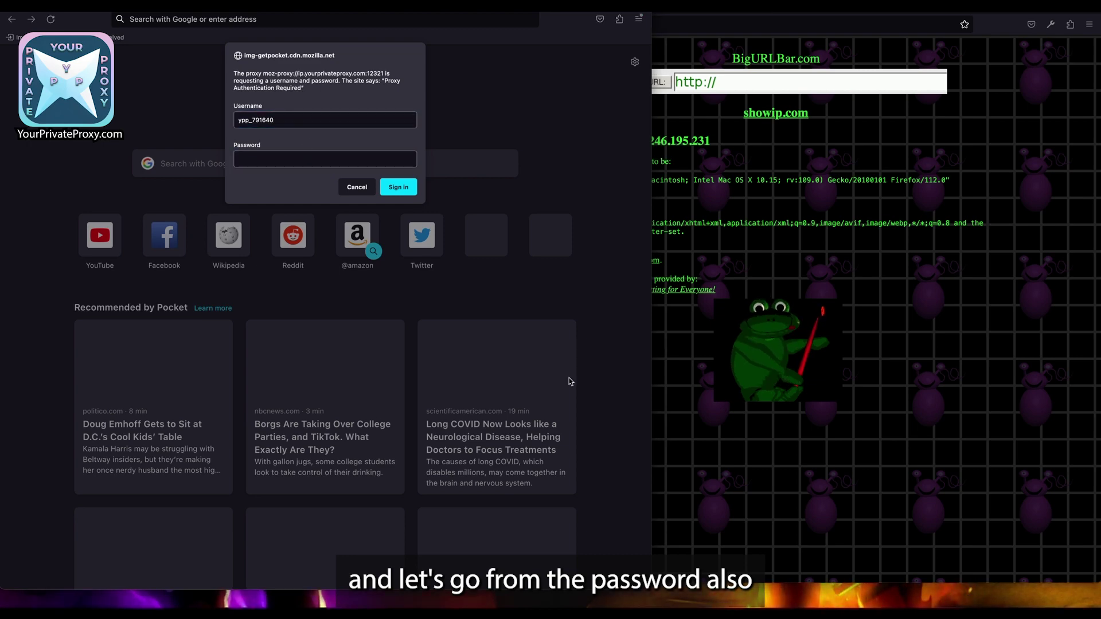
pyautogui.click(881, 589)
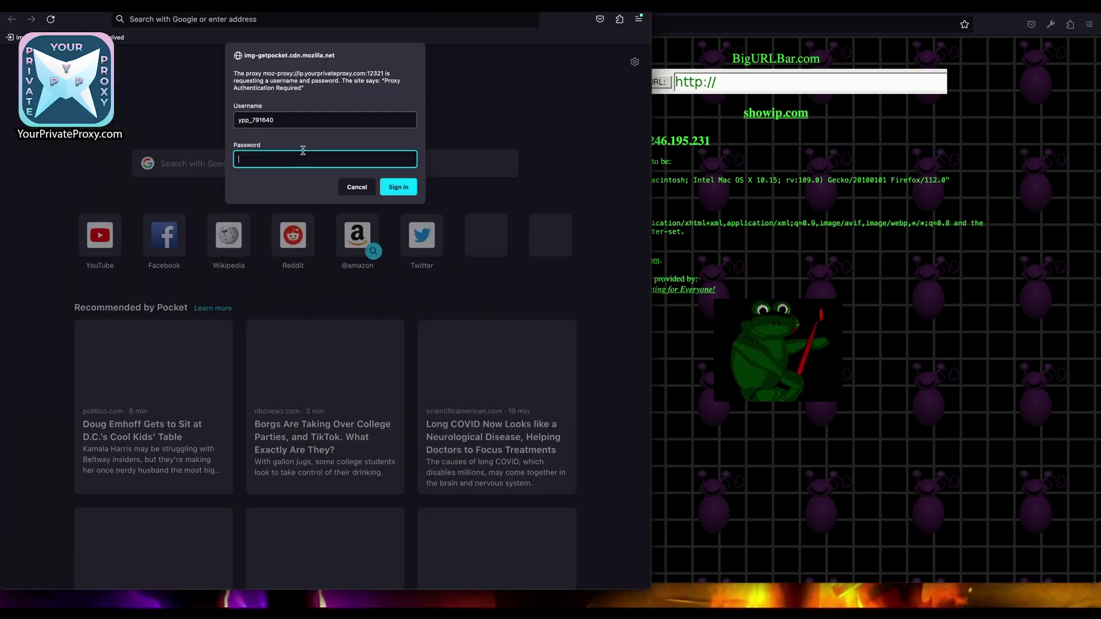
# - Paste the password, sign in without saving the login, and load showip.com
pyautogui.press('super+v')
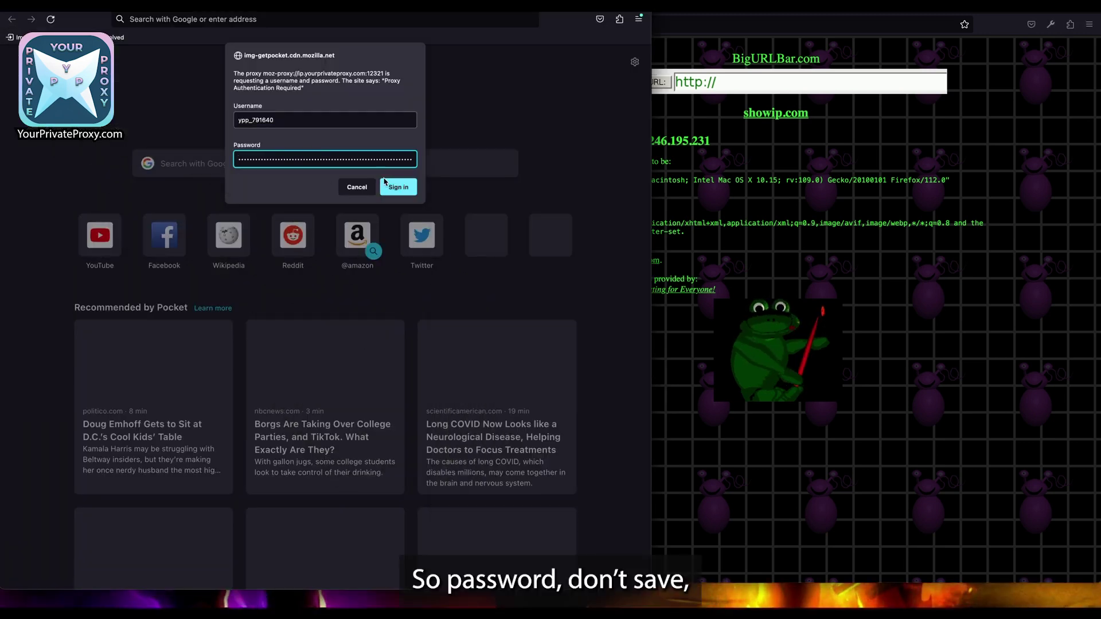
pyautogui.click(386, 184)
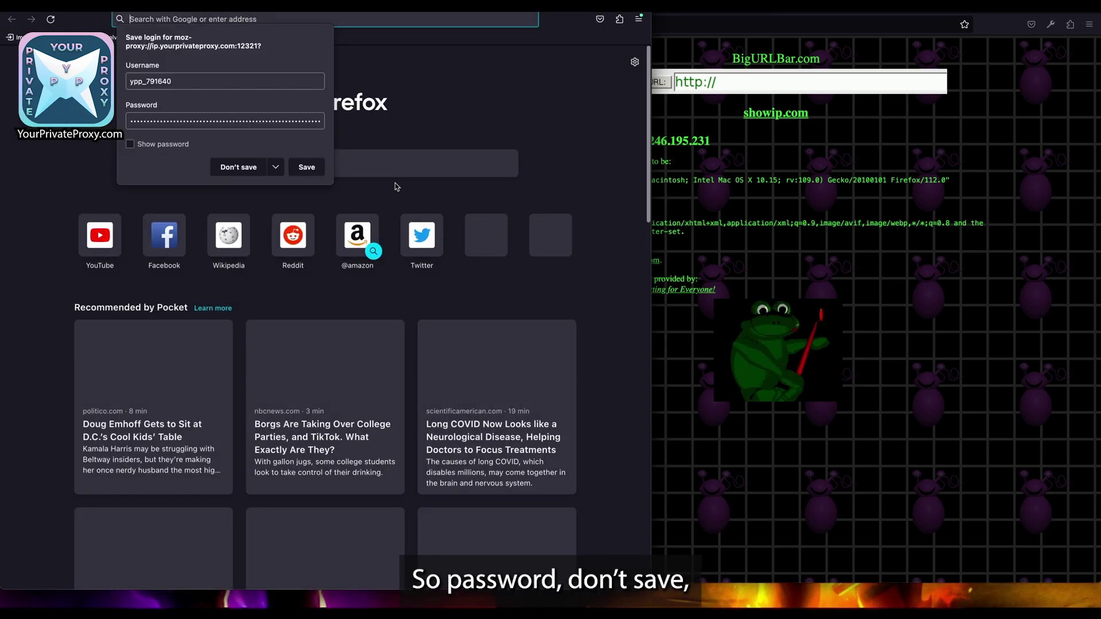
pyautogui.click(239, 167)
pyautogui.click(275, 19)
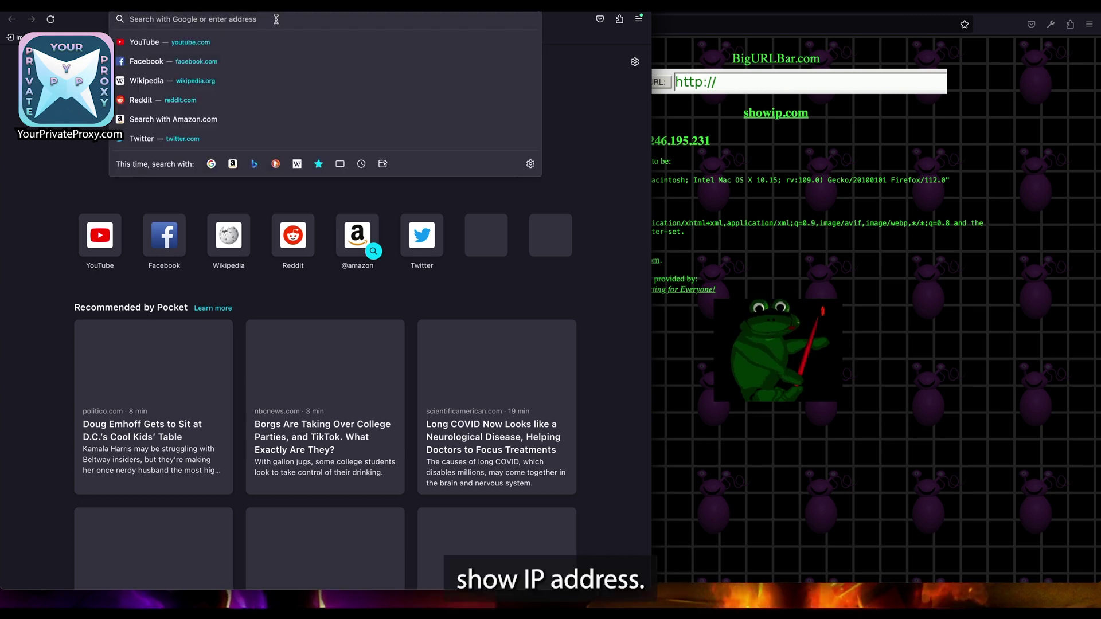
pyautogui.write('showip.com')
pyautogui.press('Return')
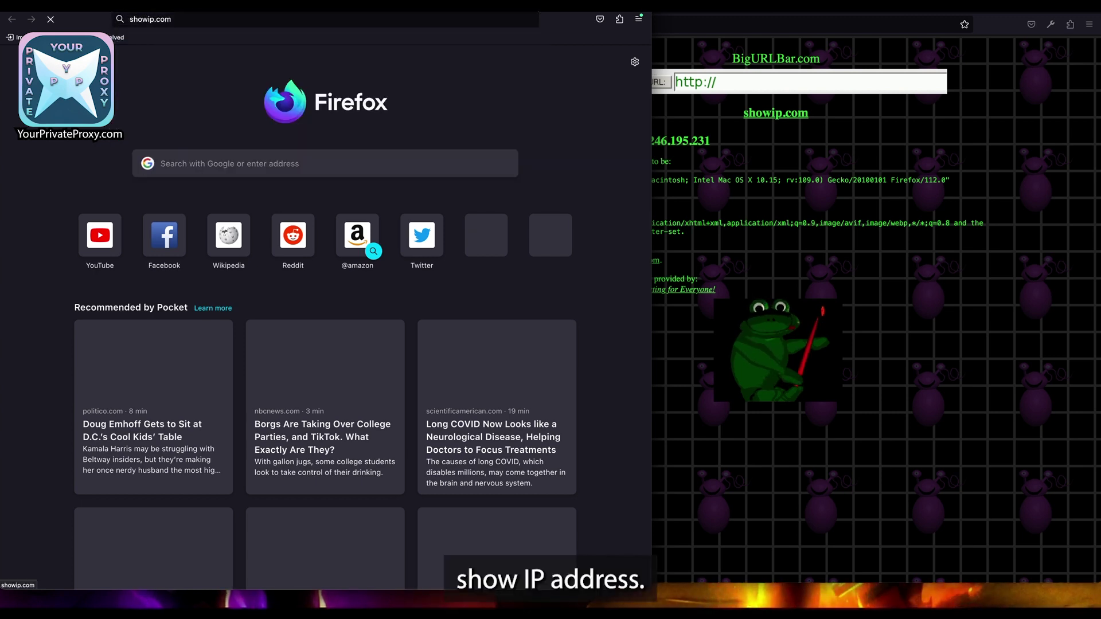
pyautogui.click(741, 219)
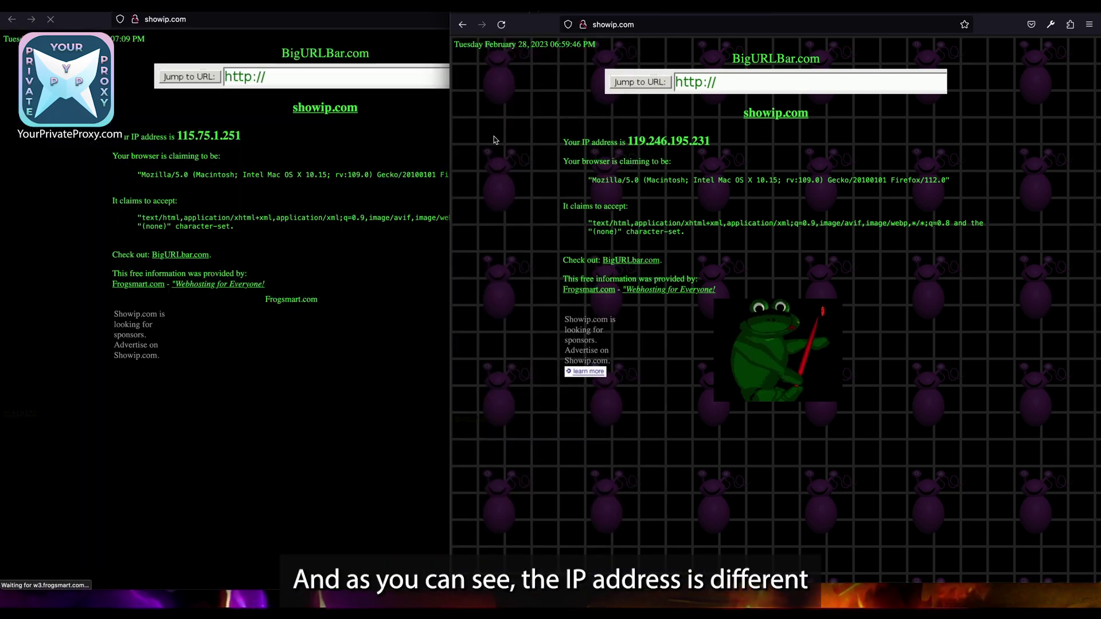
pyautogui.click(419, 170)
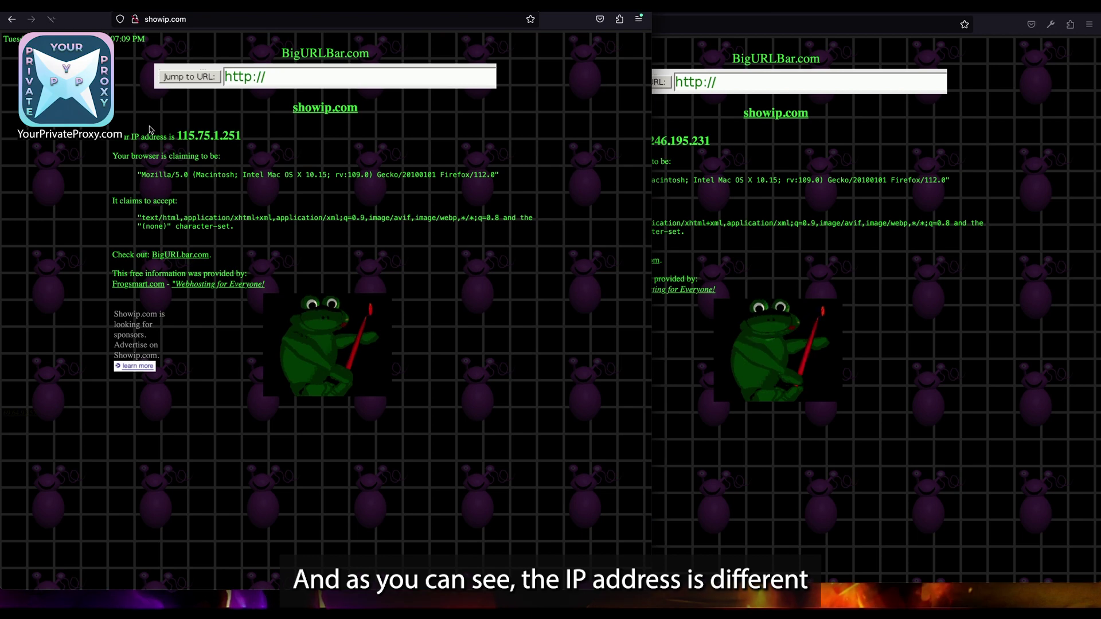
pyautogui.click(821, 136)
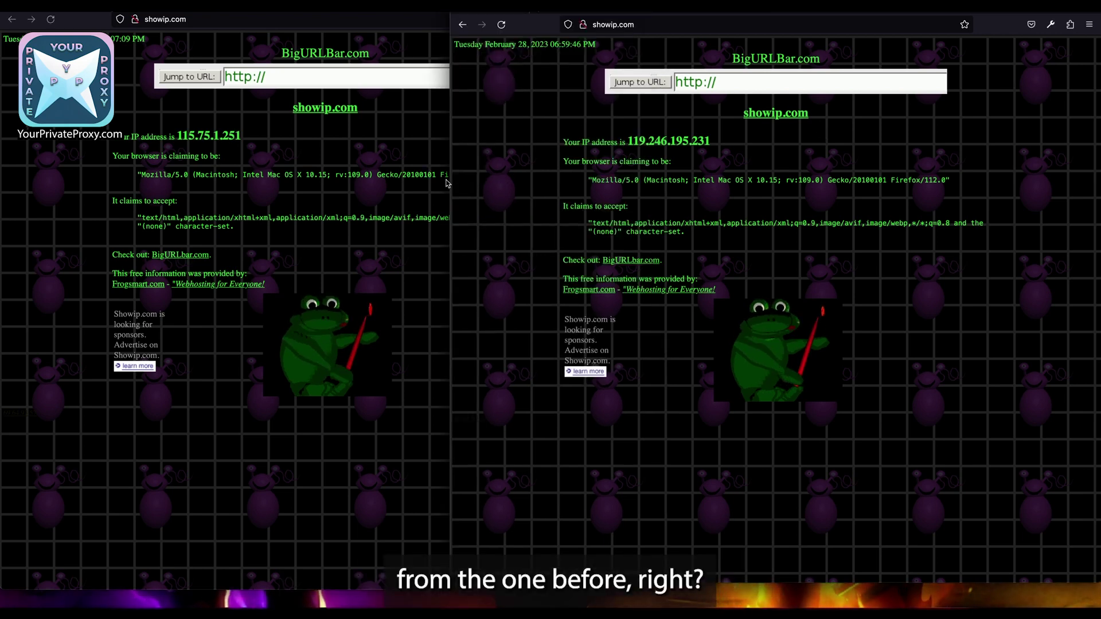
pyautogui.moveTo(451, 180); pyautogui.dragTo(589, 179)
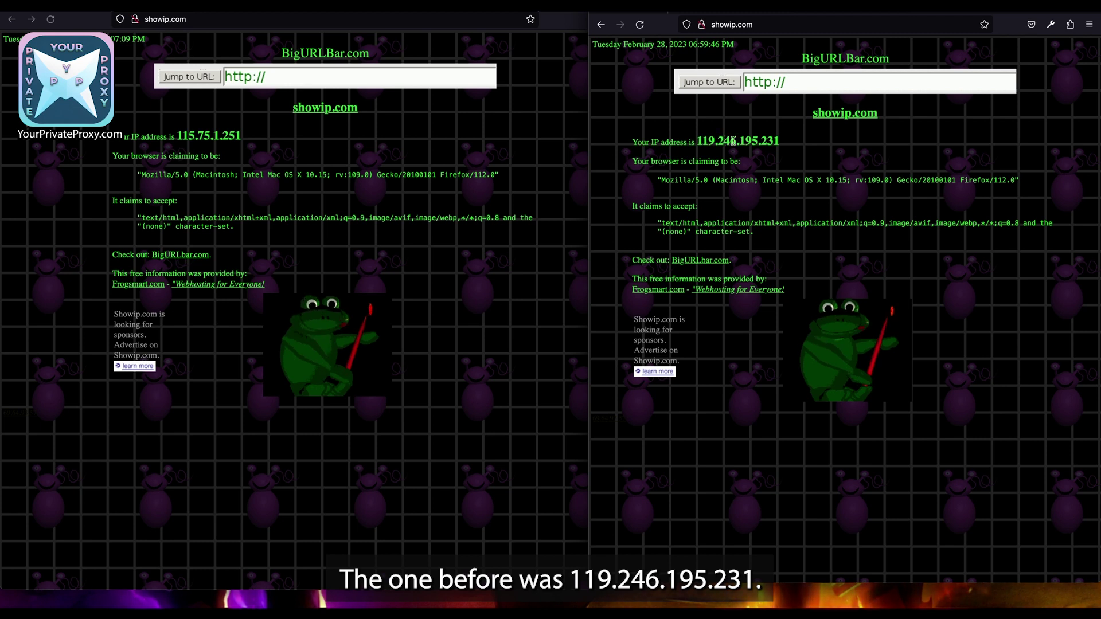
pyautogui.click(185, 137)
pyautogui.doubleClick(186, 136)
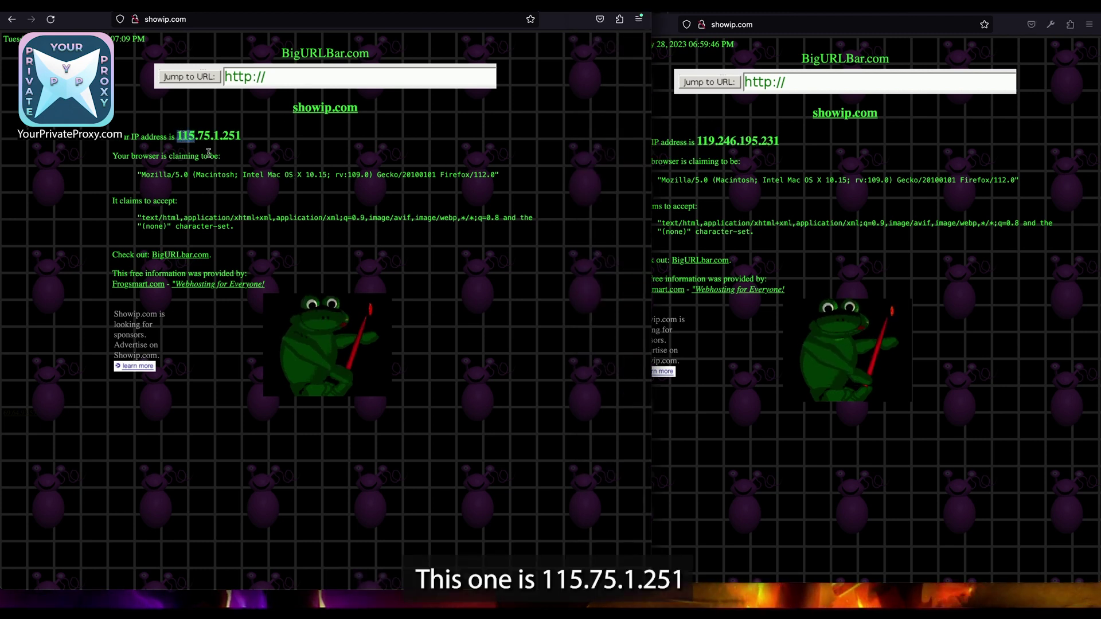
pyautogui.doubleClick(204, 136)
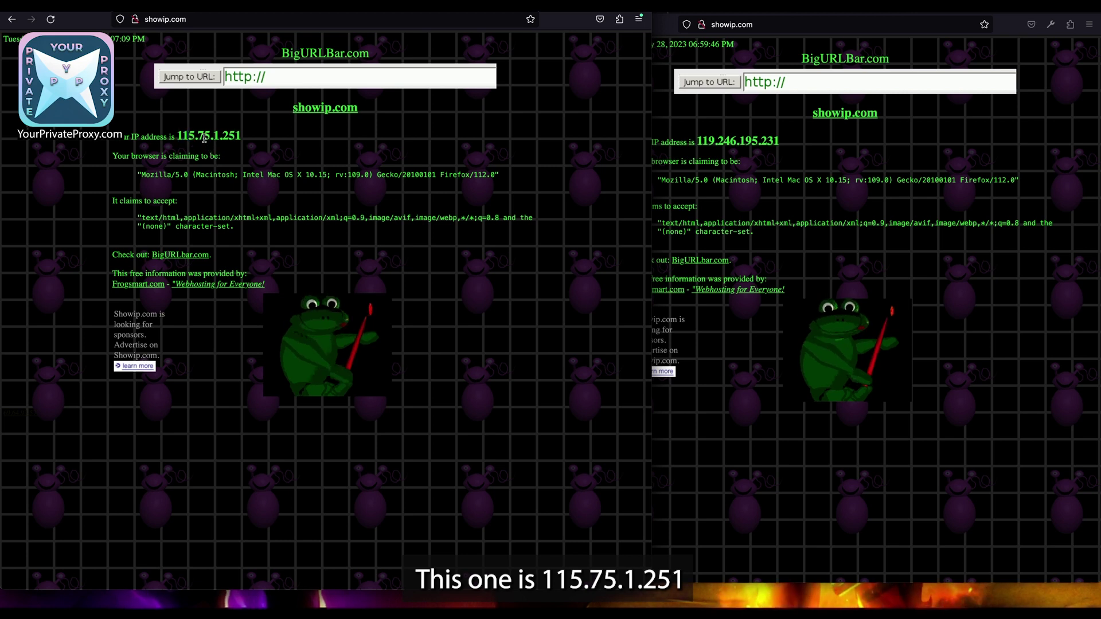
pyautogui.doubleClick(231, 136)
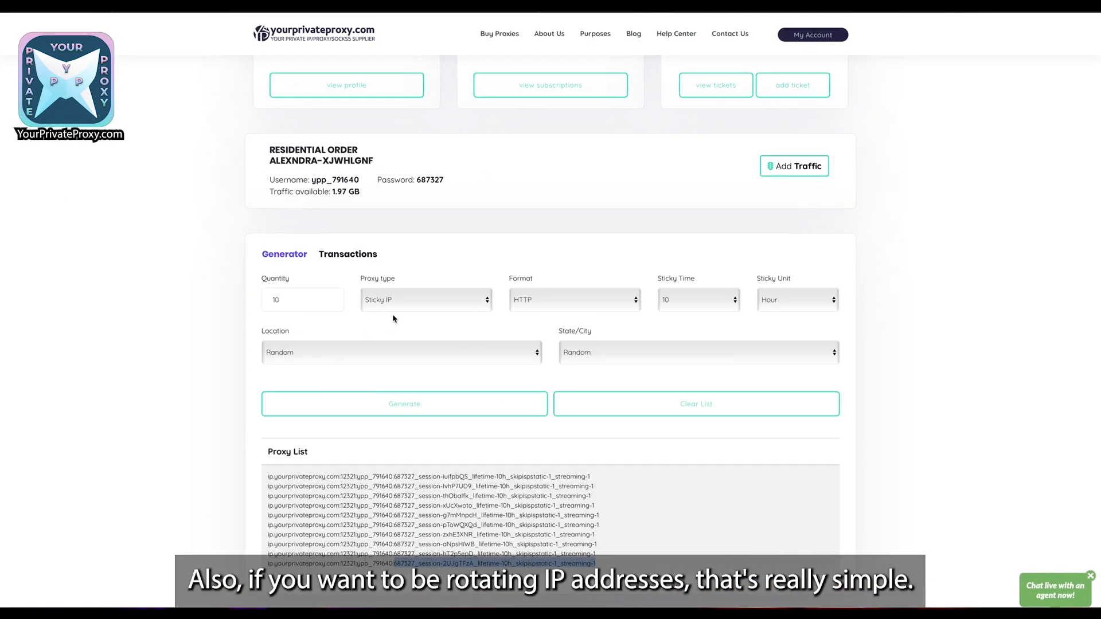
# - Choose Rotating IP in the Proxy type dropdown and Socks5 in the Format dropdown
pyautogui.click(425, 299)
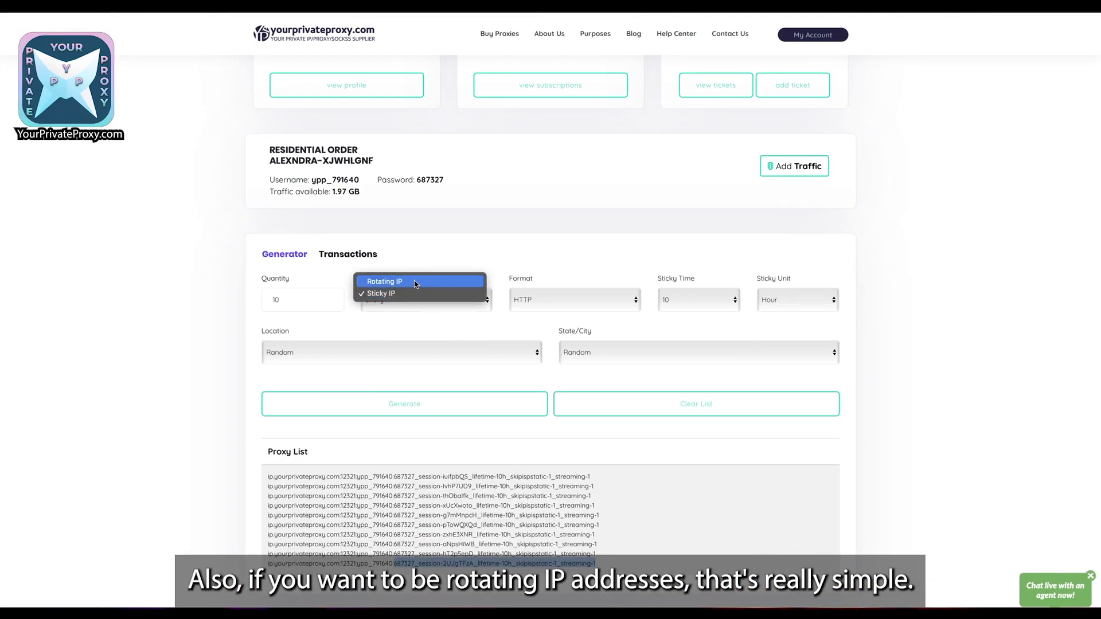
pyautogui.click(416, 281)
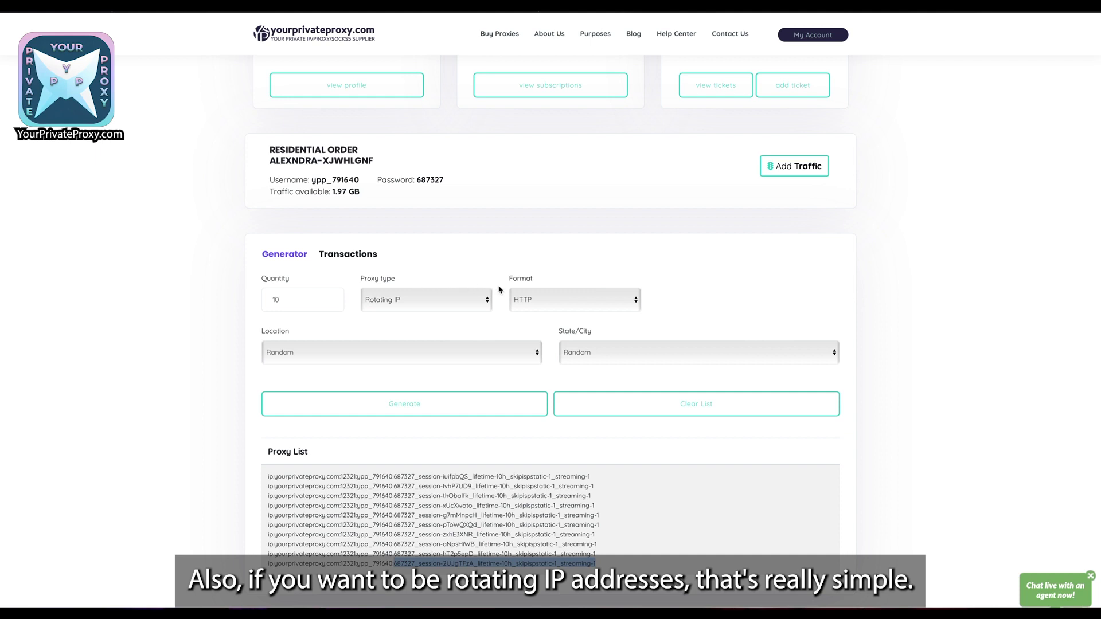
pyautogui.click(577, 303)
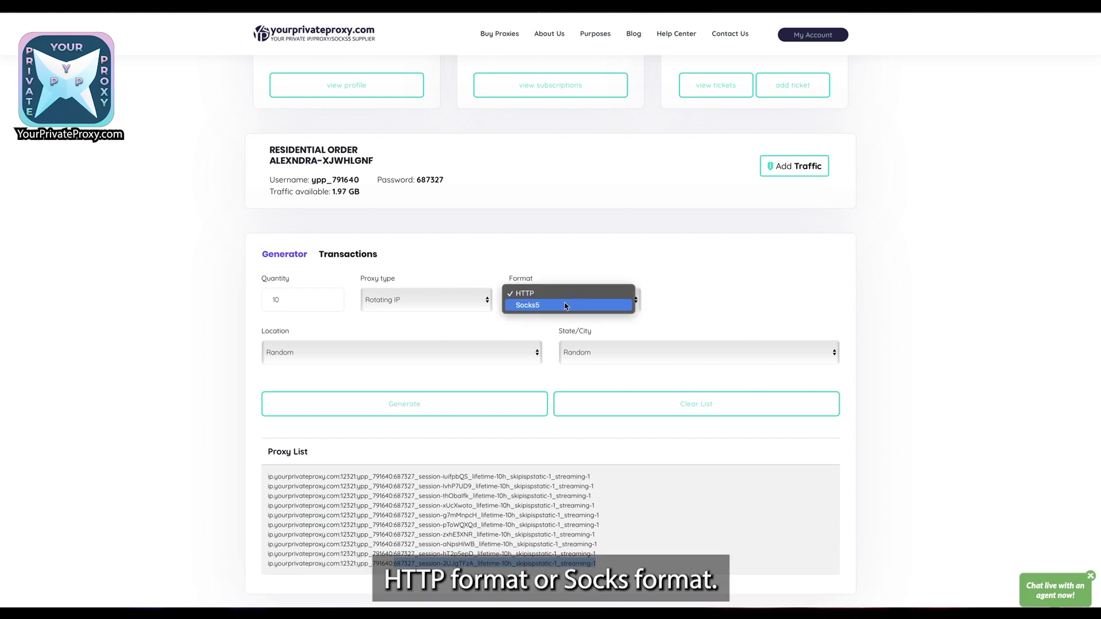
pyautogui.click(562, 305)
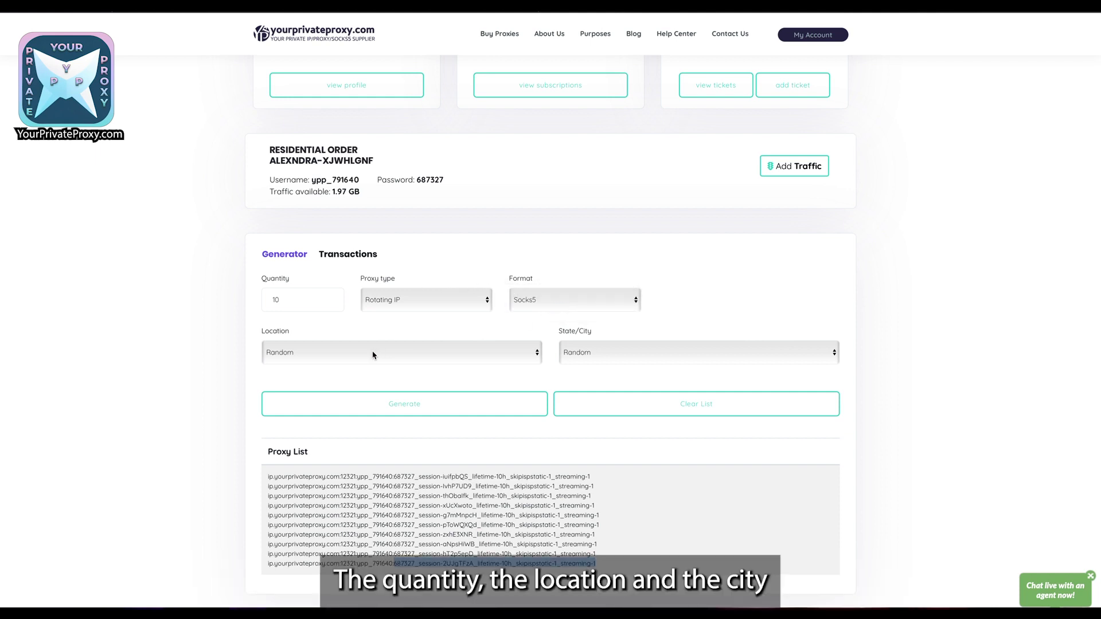